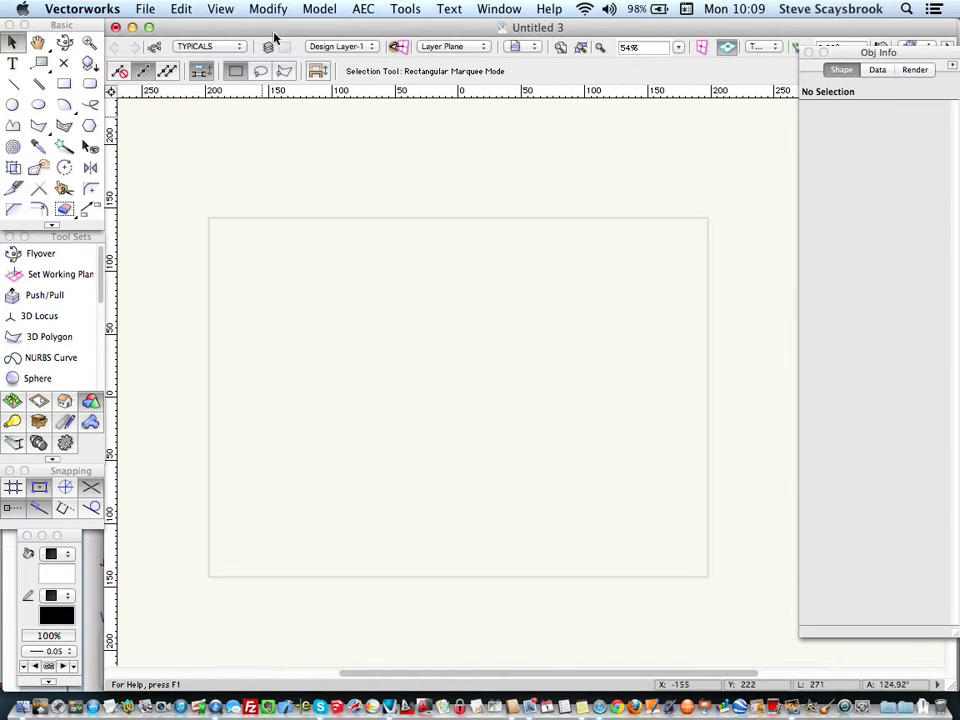
- Open the Plane Mode preferences from the Active Plane menu, showing Working Plane Only
click(446, 48)
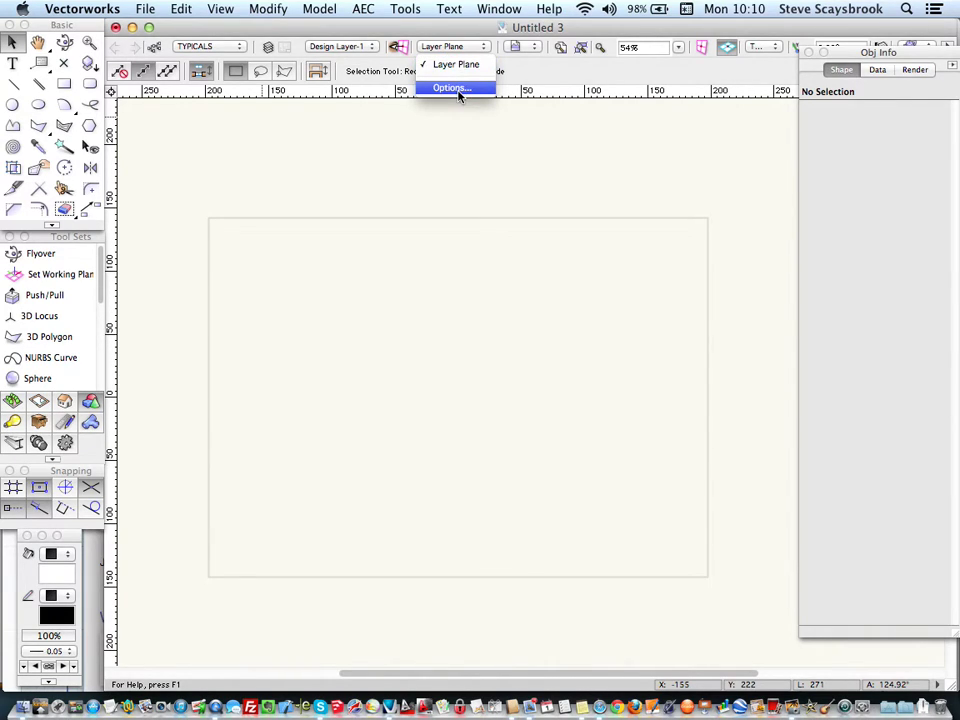
click(451, 89)
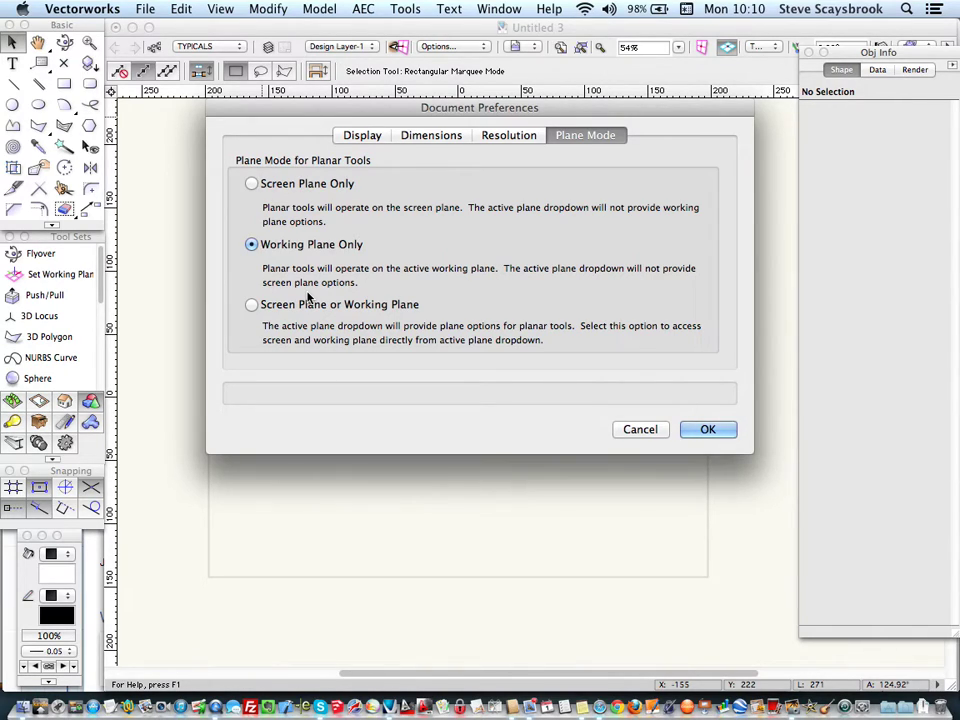
- Set the document's planar tools to Screen Plane Only and confirm
click(672, 431)
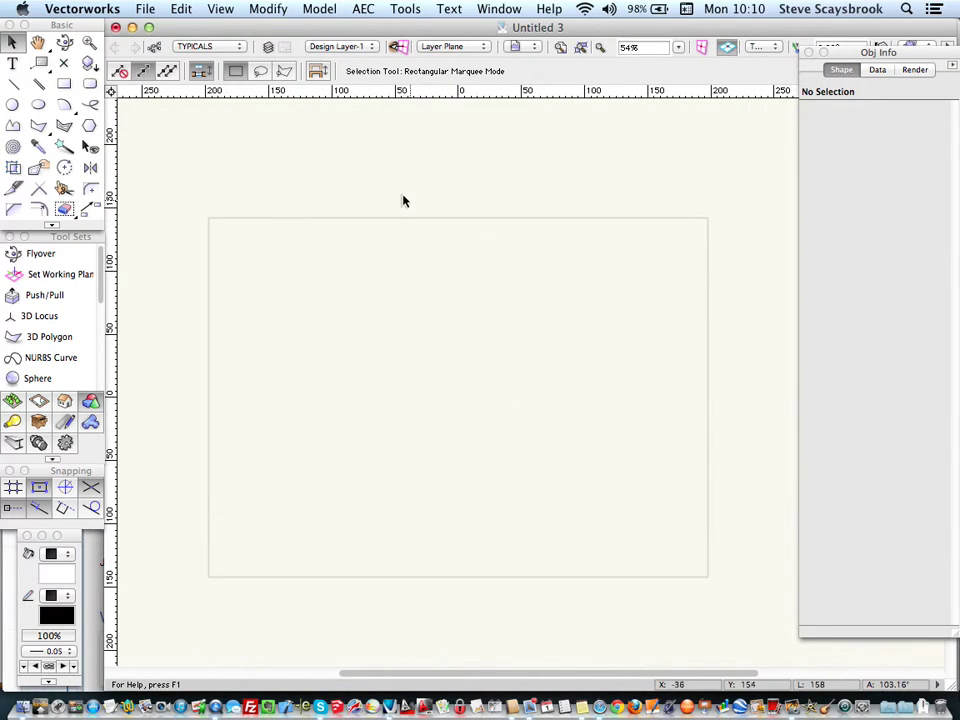
click(443, 47)
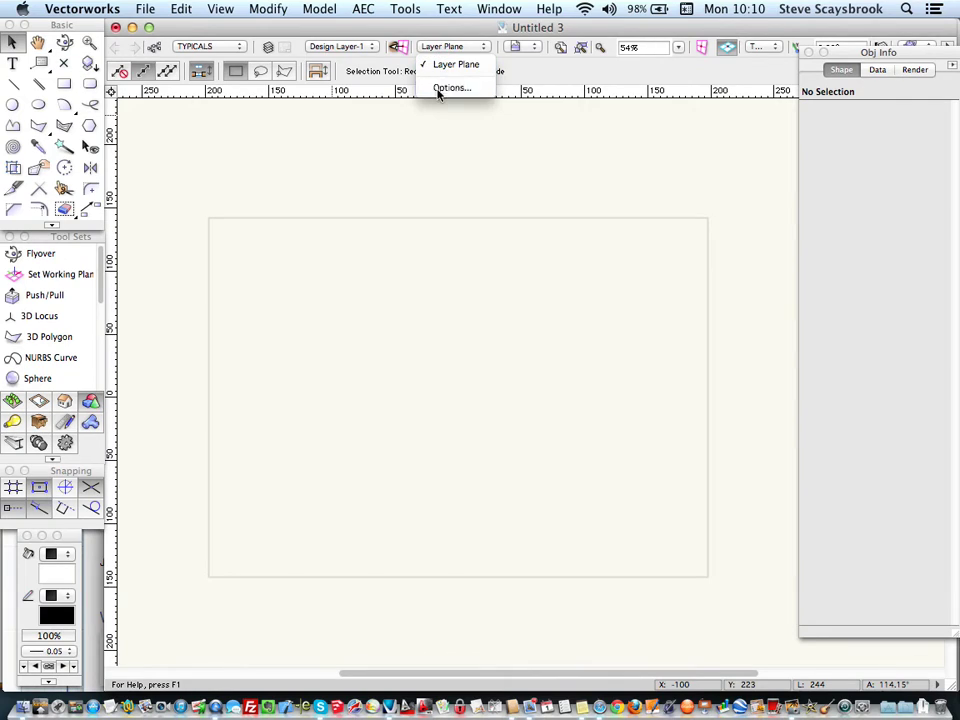
click(443, 89)
click(251, 183)
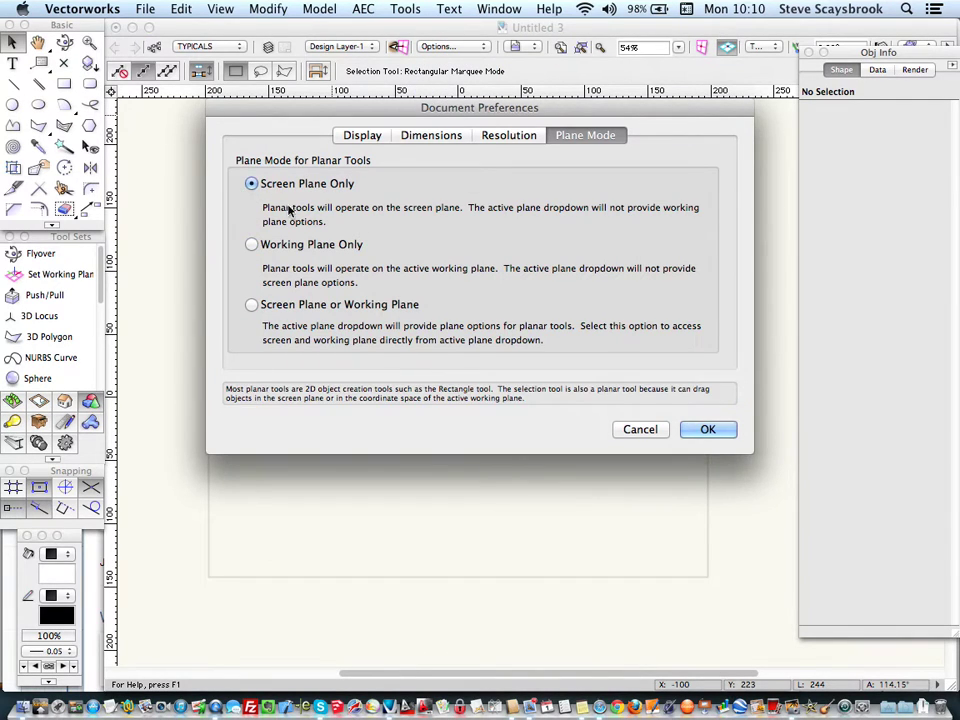
click(700, 431)
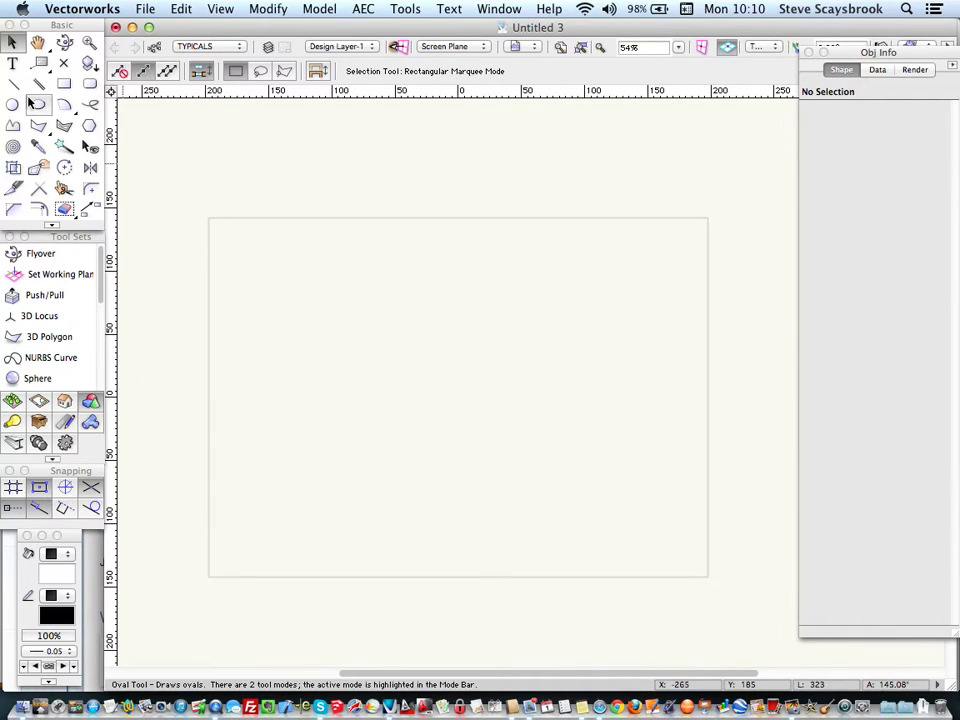
- Draw a 155 × 73 rectangle near the page centre
click(63, 85)
click(309, 312)
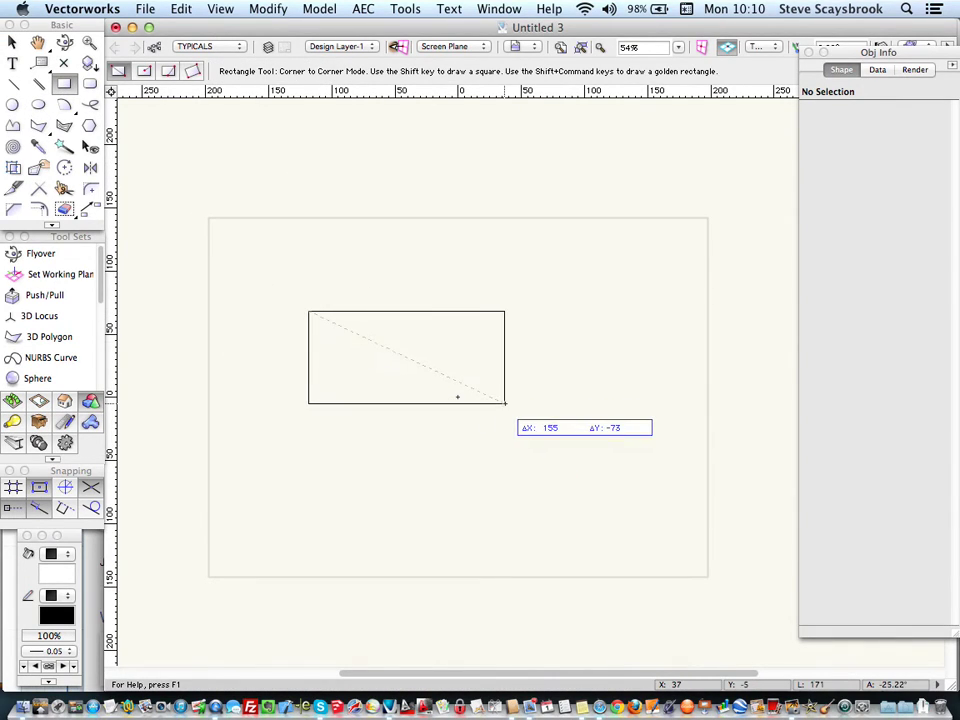
click(505, 404)
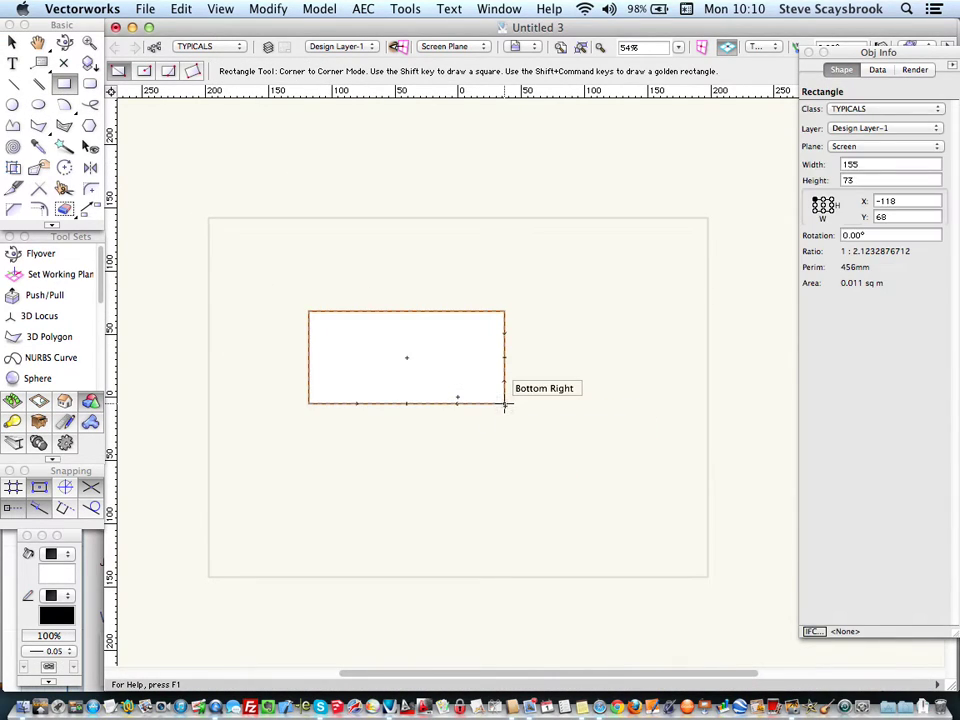
- Switch to Left Isometric view to see how the screen-plane rectangle looks
click(763, 47)
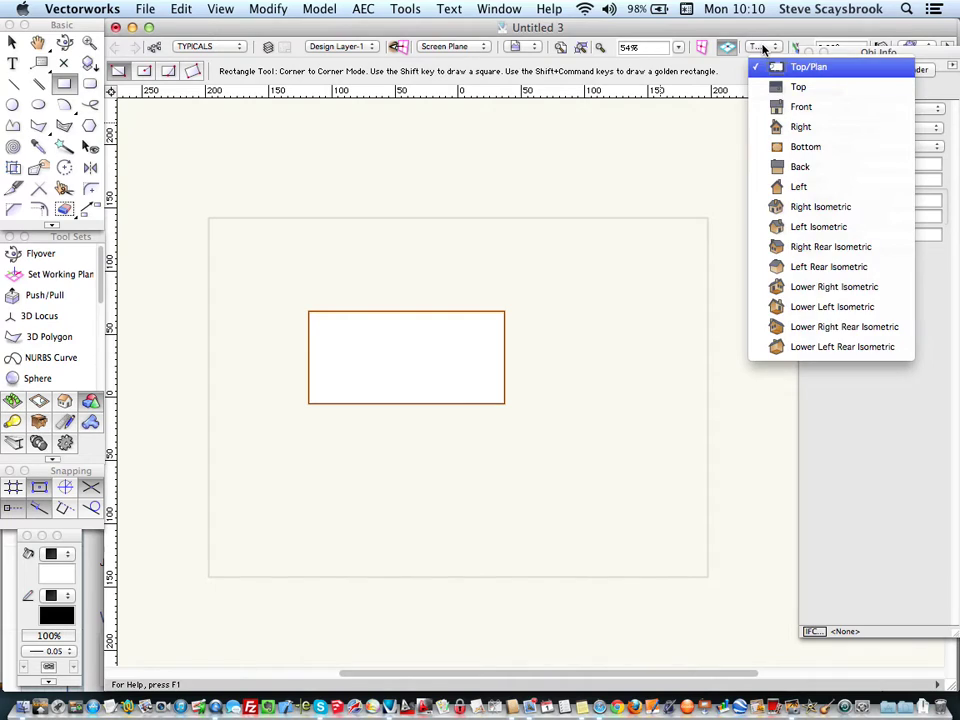
click(797, 227)
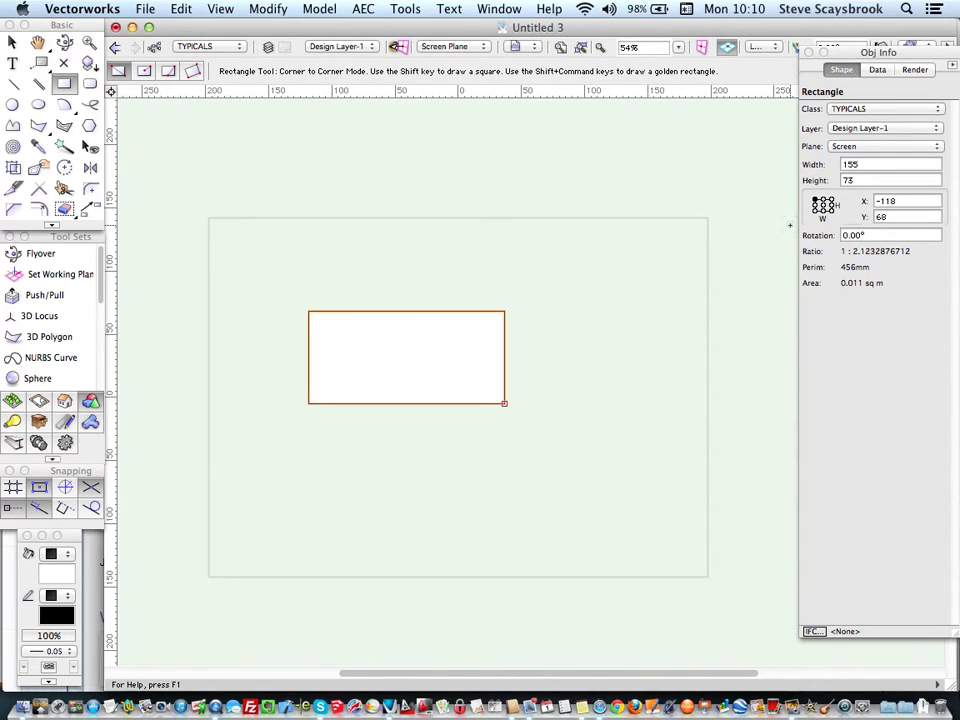
key(x)
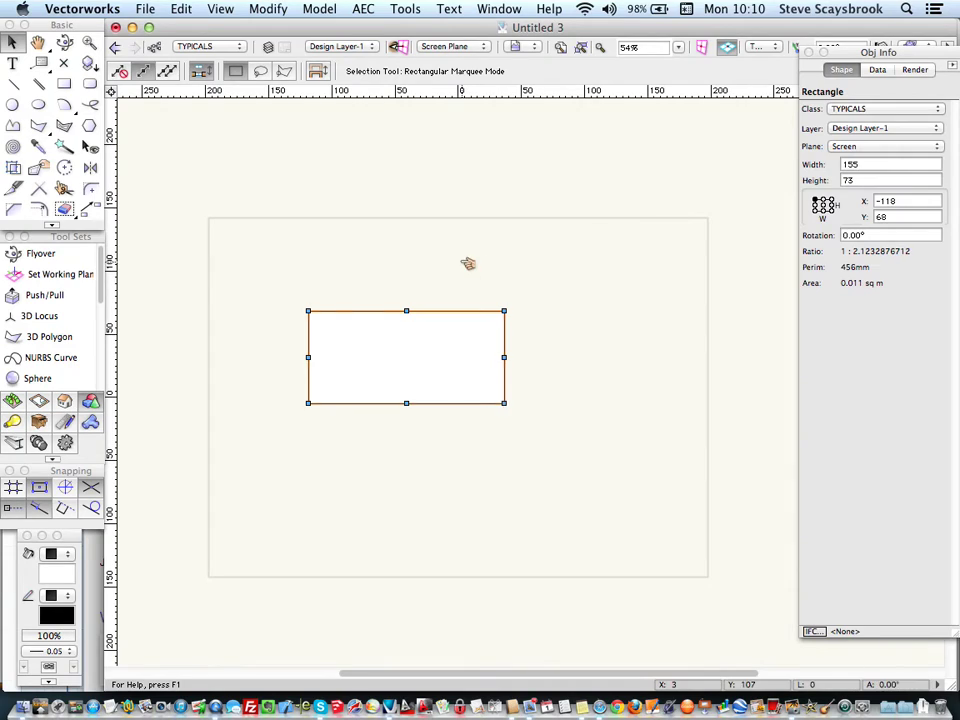
- Reselect the rectangle and set its Plane to Layer in Object Info
click(465, 268)
click(420, 315)
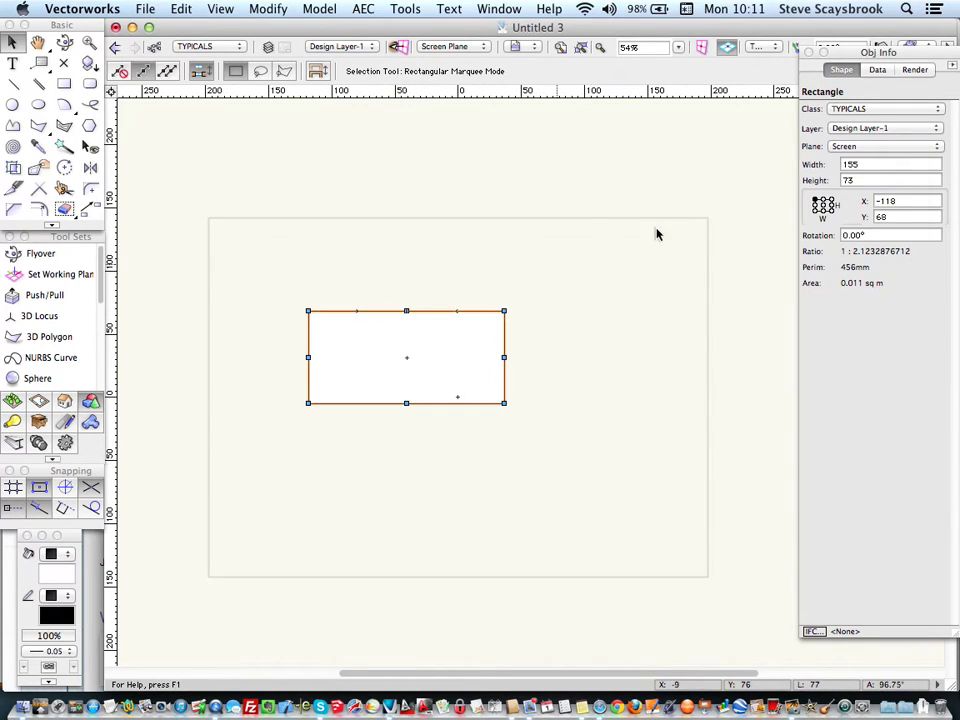
click(846, 147)
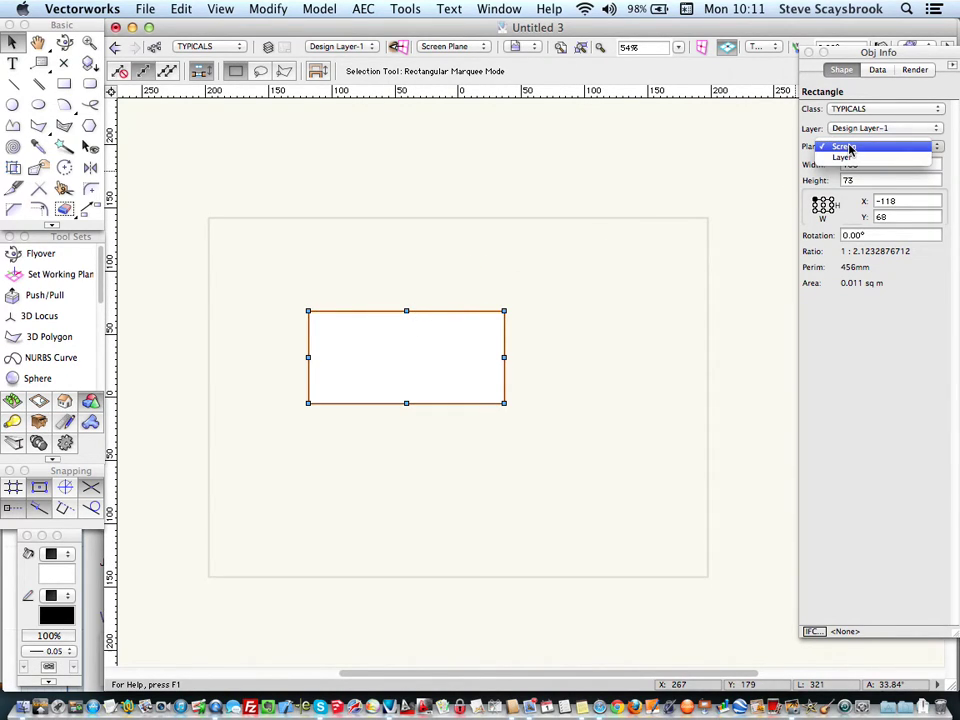
click(843, 157)
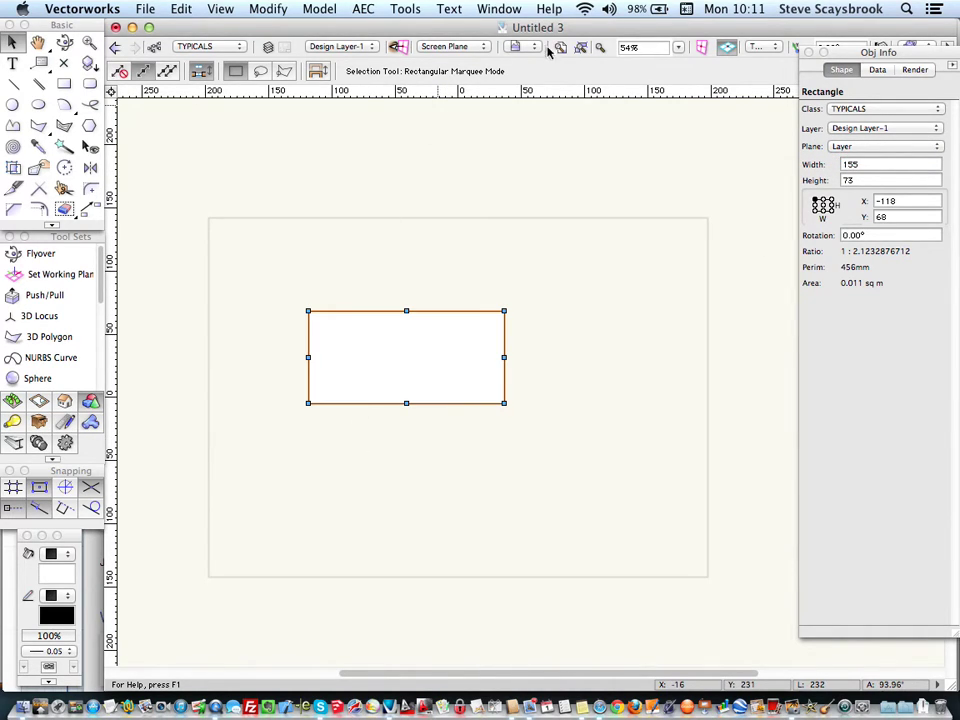
- View the layer-plane rectangle in Left Isometric
click(765, 47)
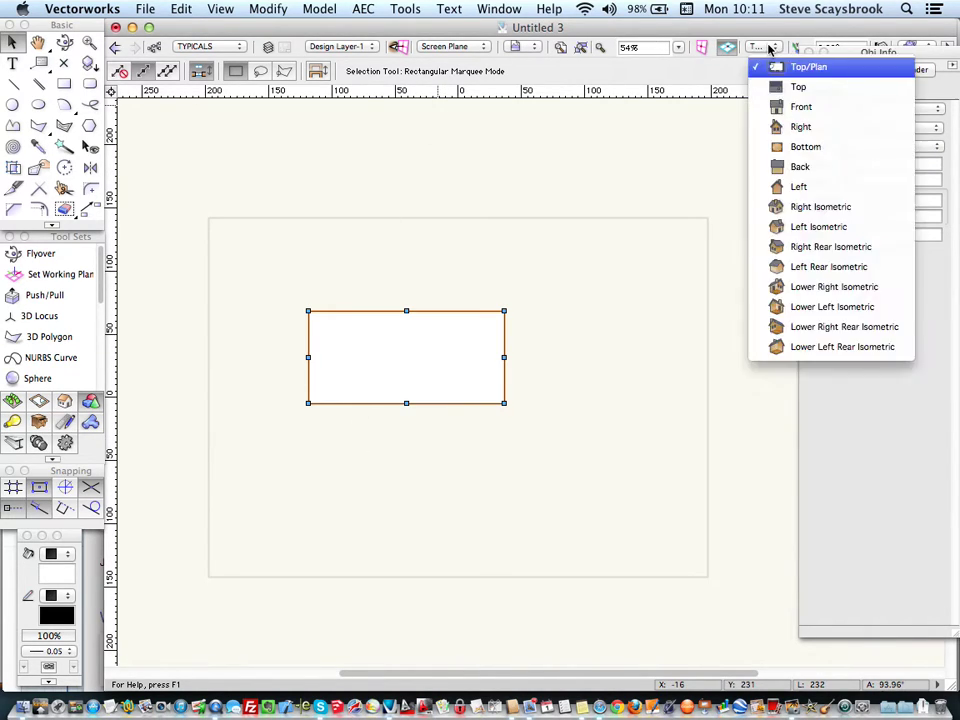
click(789, 227)
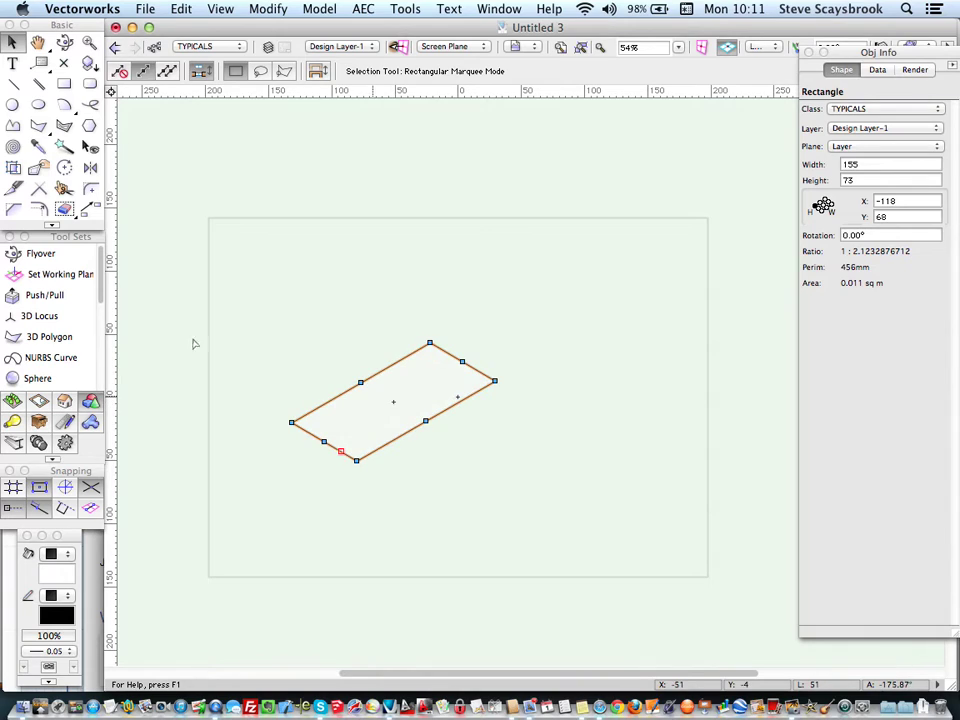
click(13, 283)
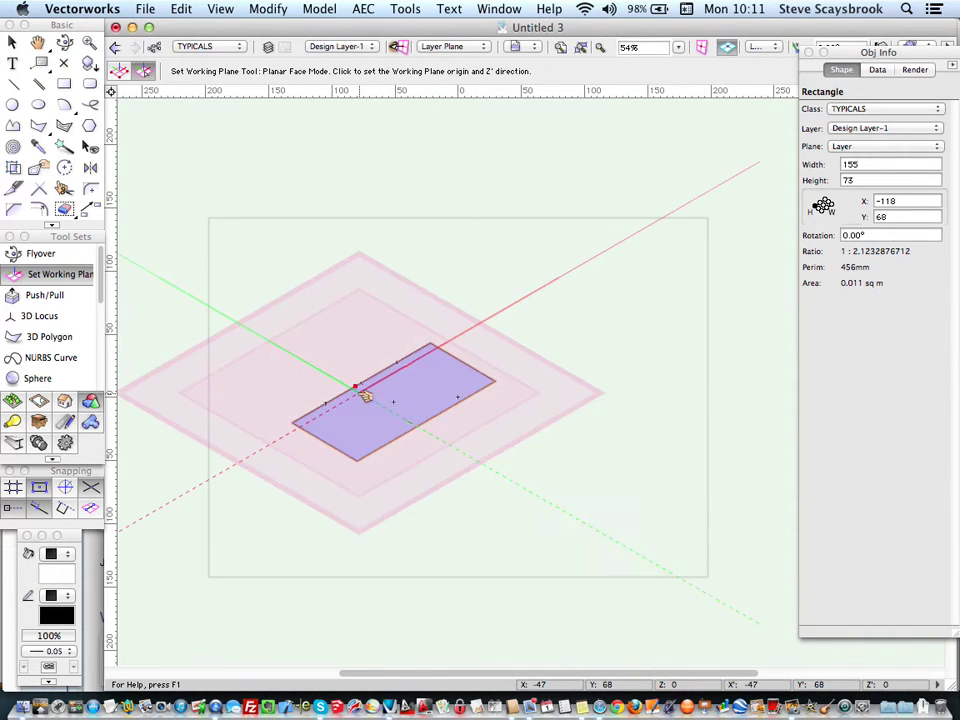
- Push/Pull the rectangle's face into a 152-high box, then undo back to the flat rectangle
click(364, 395)
click(40, 295)
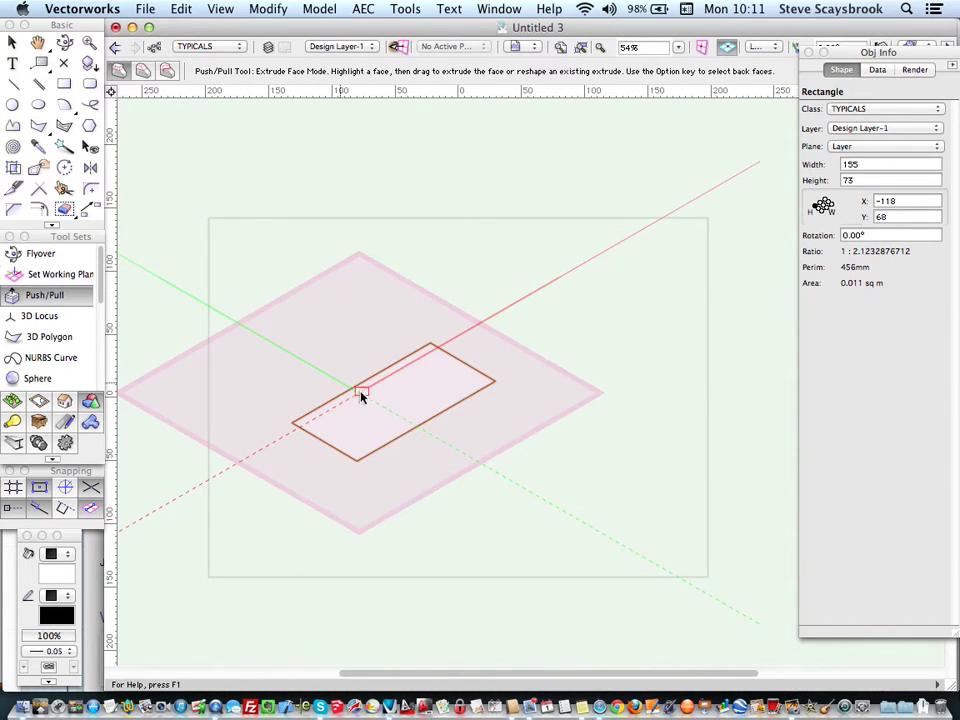
click(370, 392)
click(362, 244)
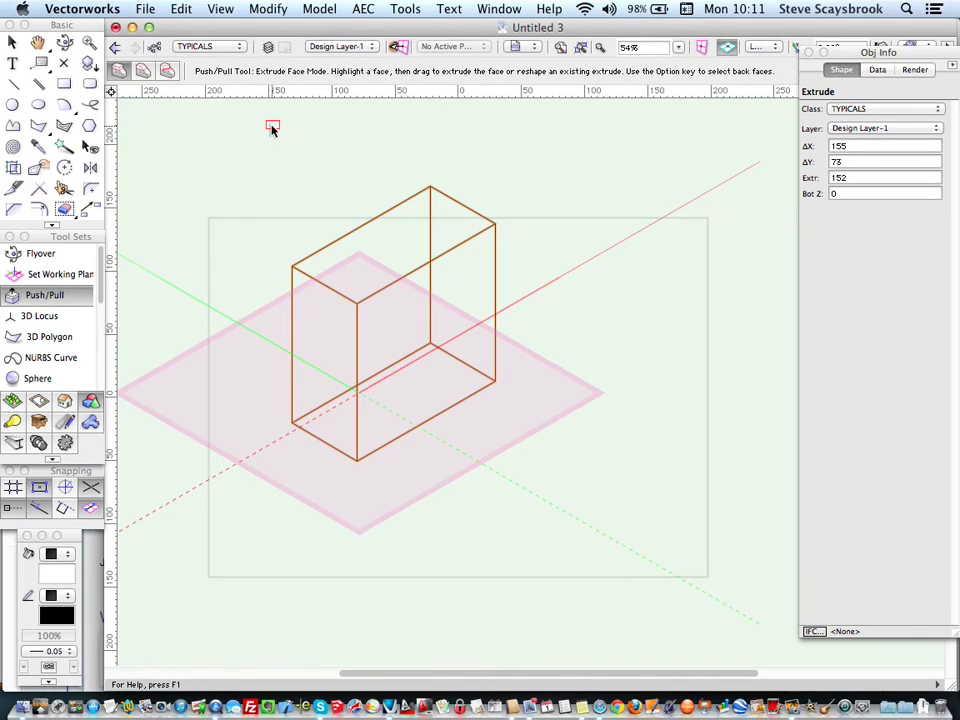
key(super+z)
key(super+z)
key(super+z)
key(super+z)
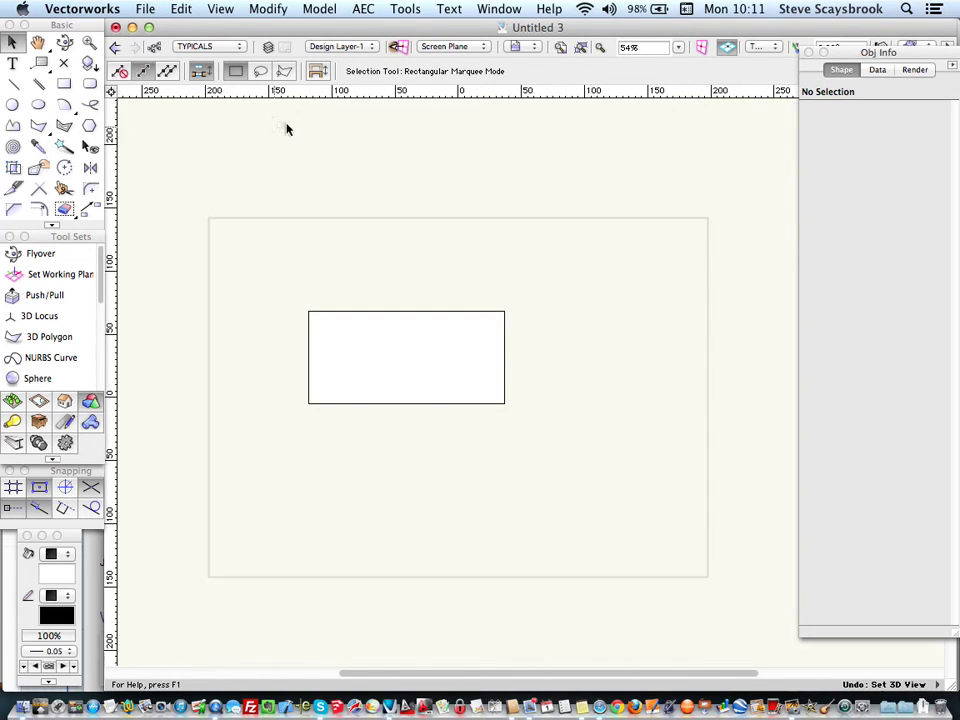
- Check the Tools menu's plane commands without converting, then switch to Safari
click(400, 9)
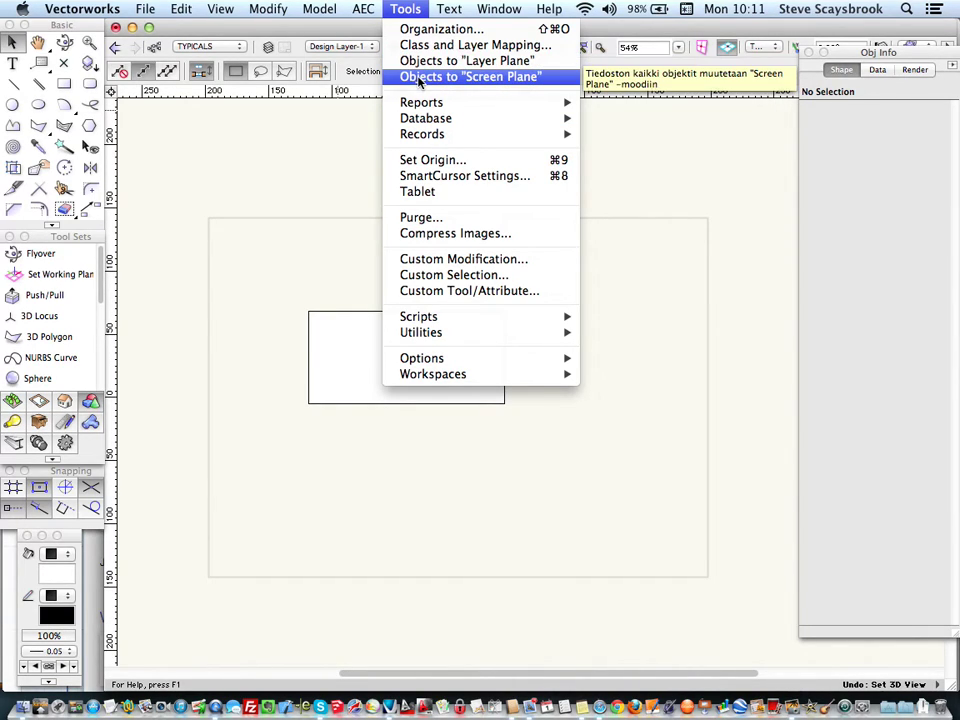
click(261, 176)
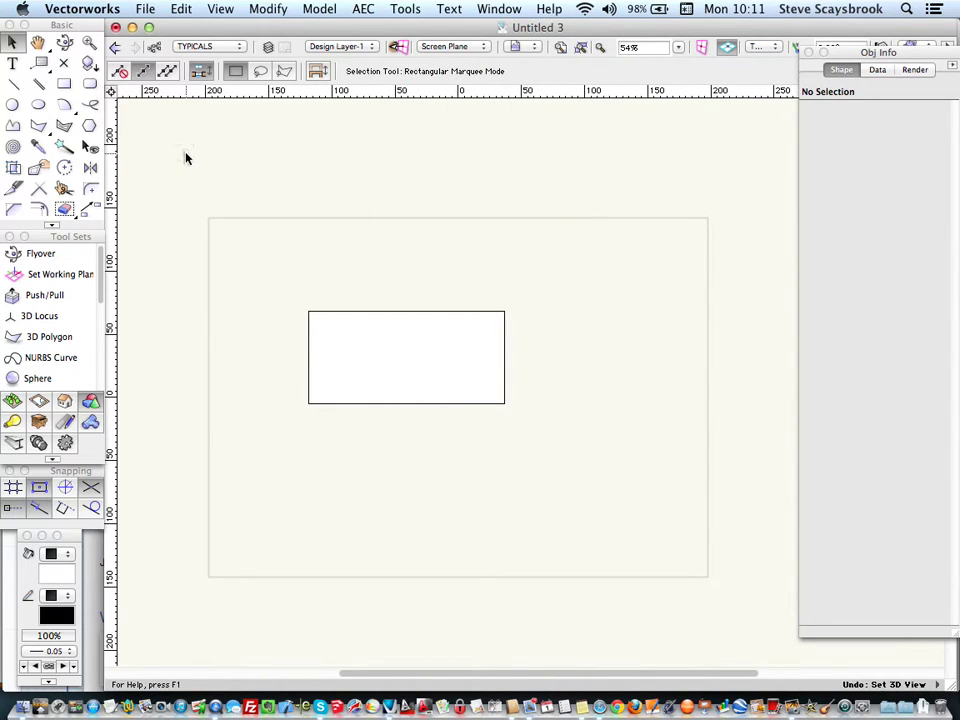
key(super+Tab)
key(super+Tab)
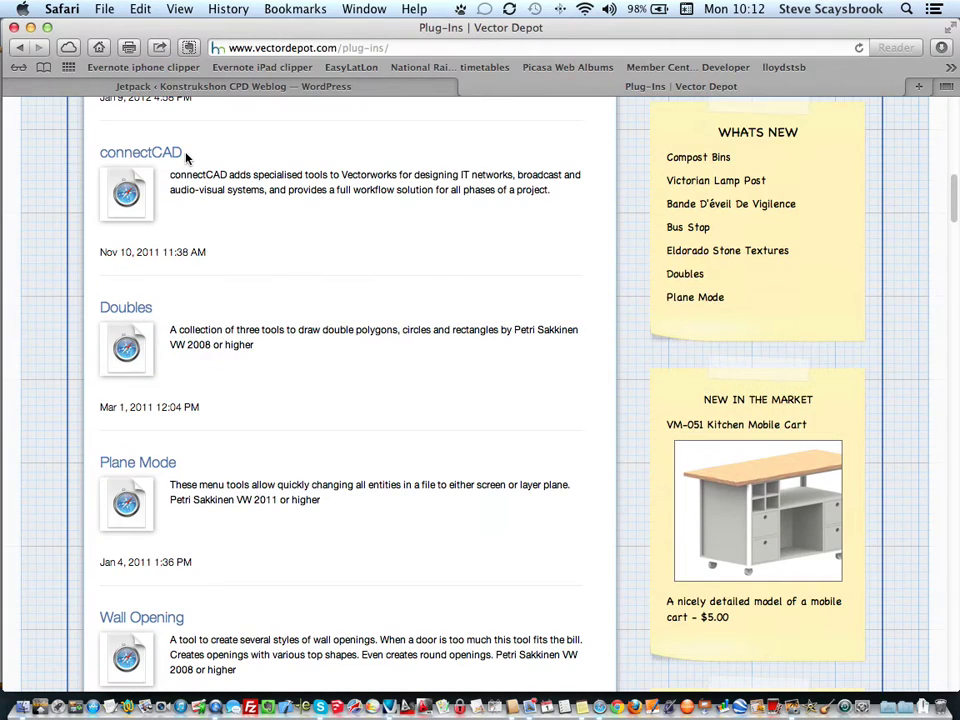
- Scroll Vector Depot's plug-ins page to the Plane Mode listing, then return to Vectorworks
scroll(289, 285, up, 10)
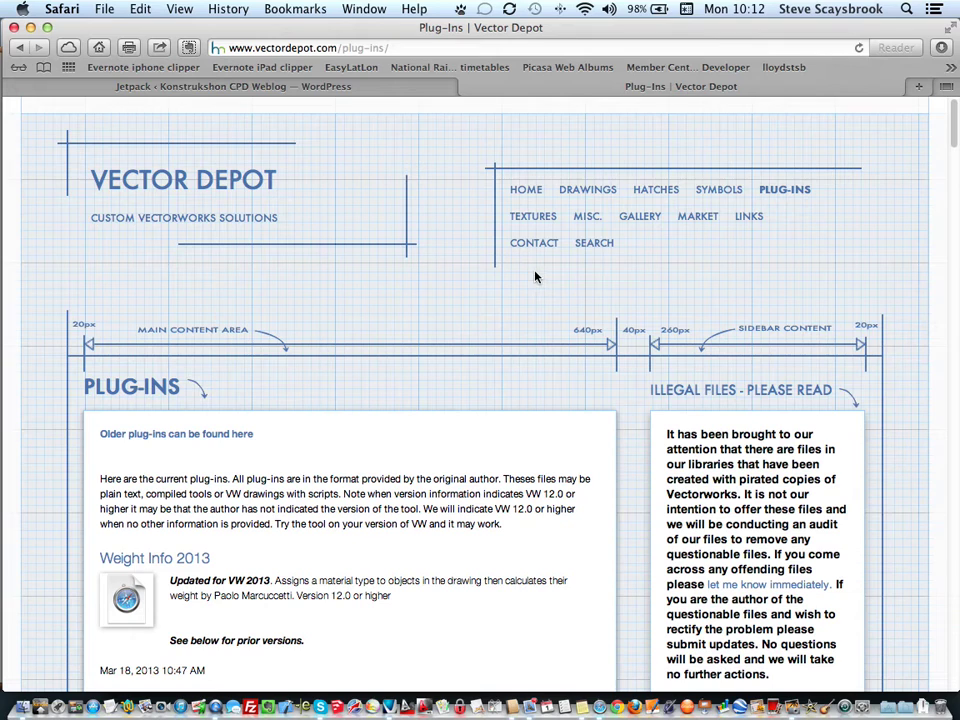
scroll(325, 311, down, 10)
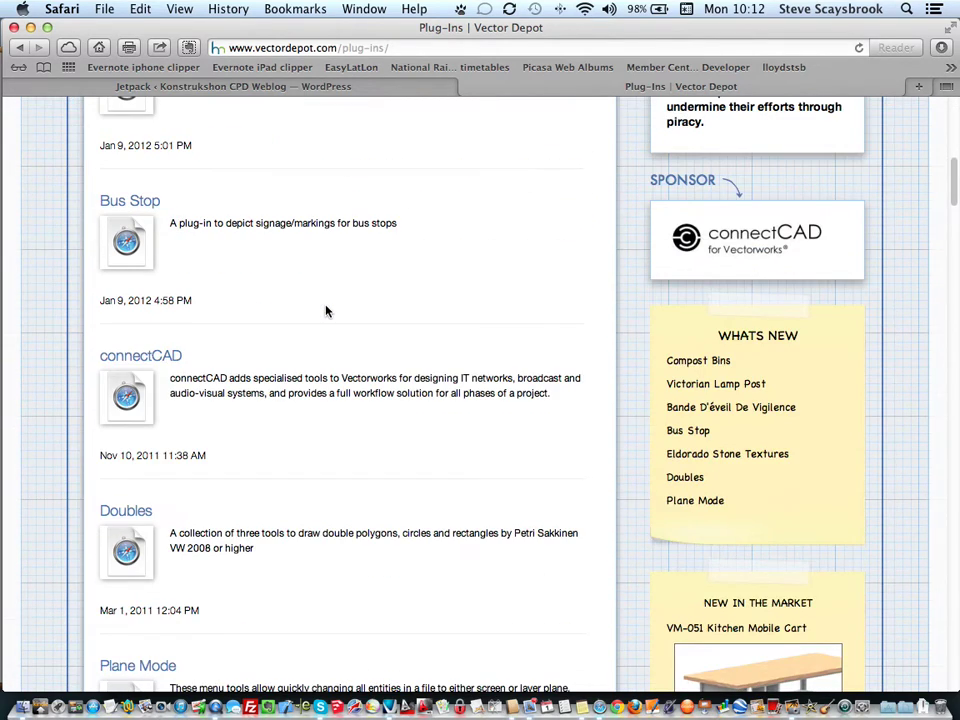
scroll(325, 311, down, 5)
scroll(326, 311, down, 2)
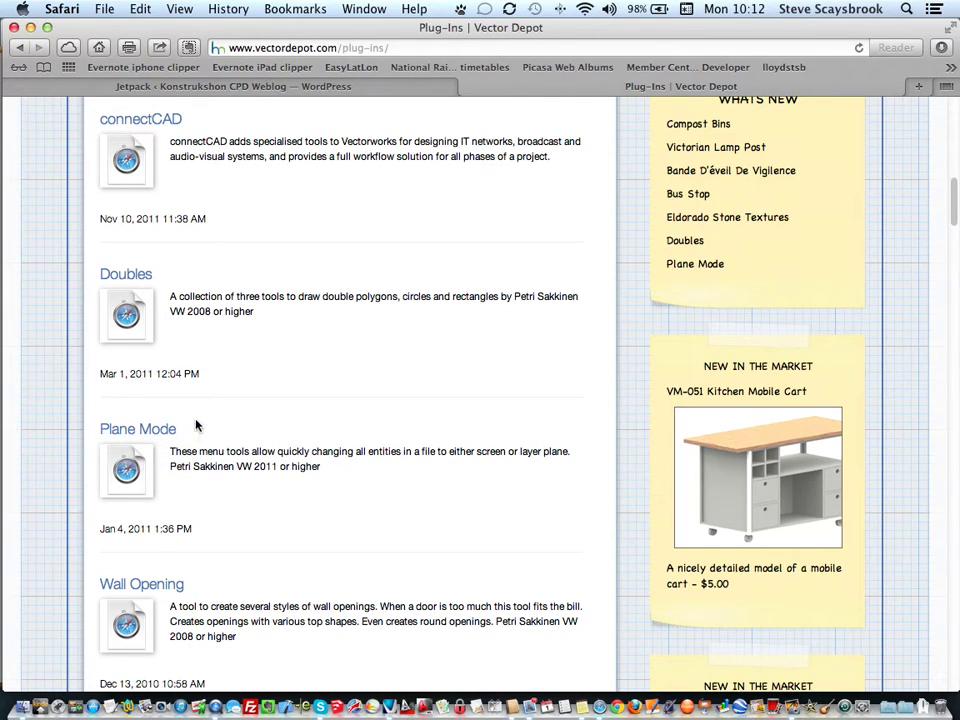
key(super+Tab)
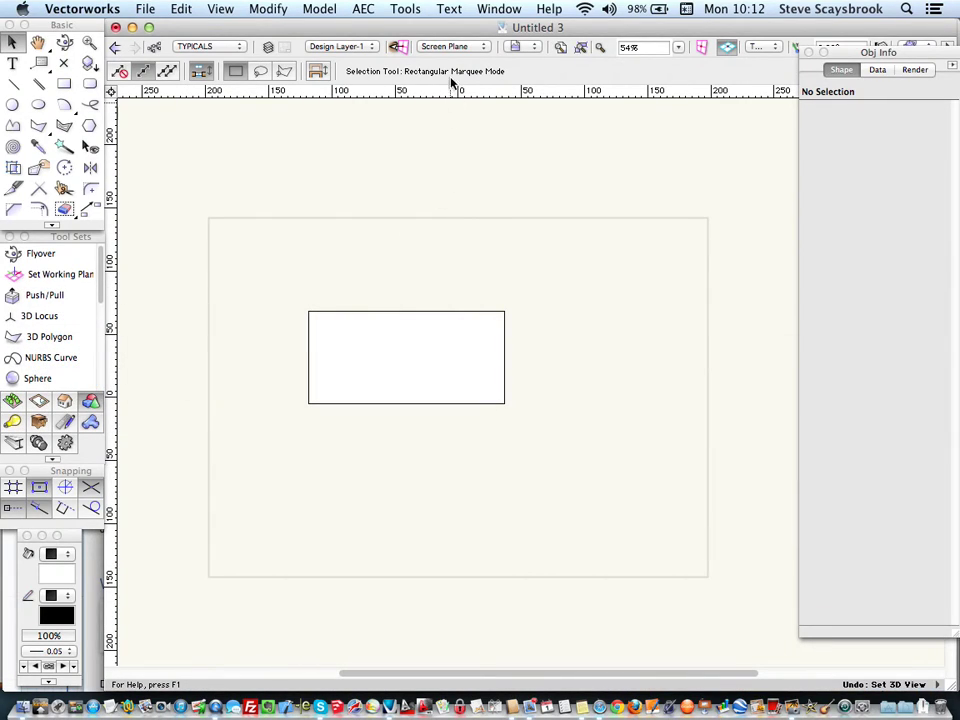
- Open the recent sunnyside lapworth regs v2009 drawing, accepting conversion to v2013B
click(406, 9)
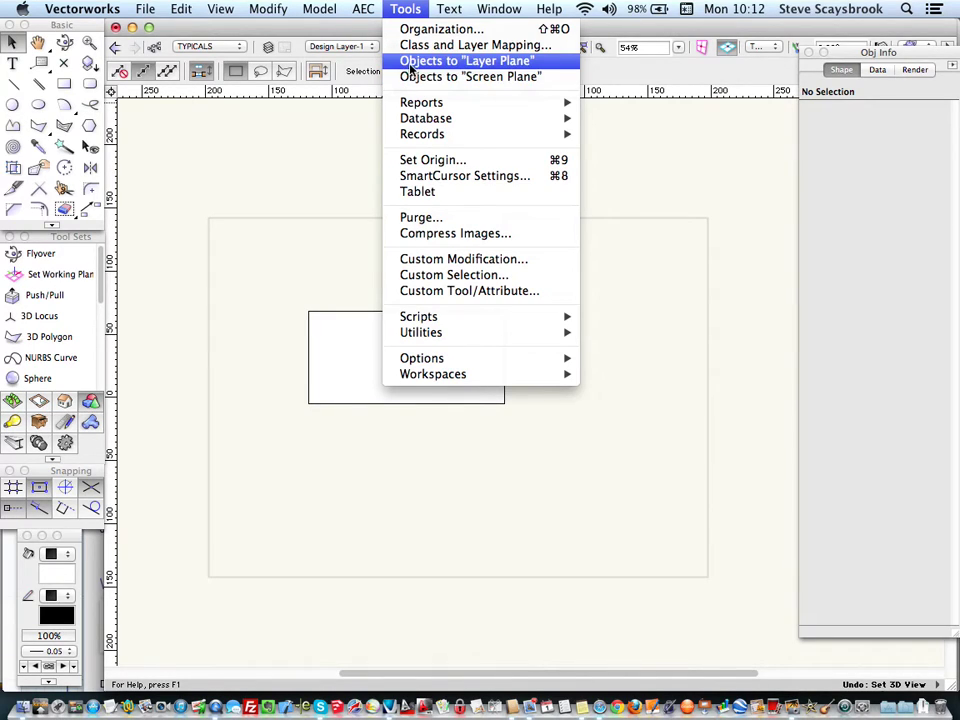
click(237, 245)
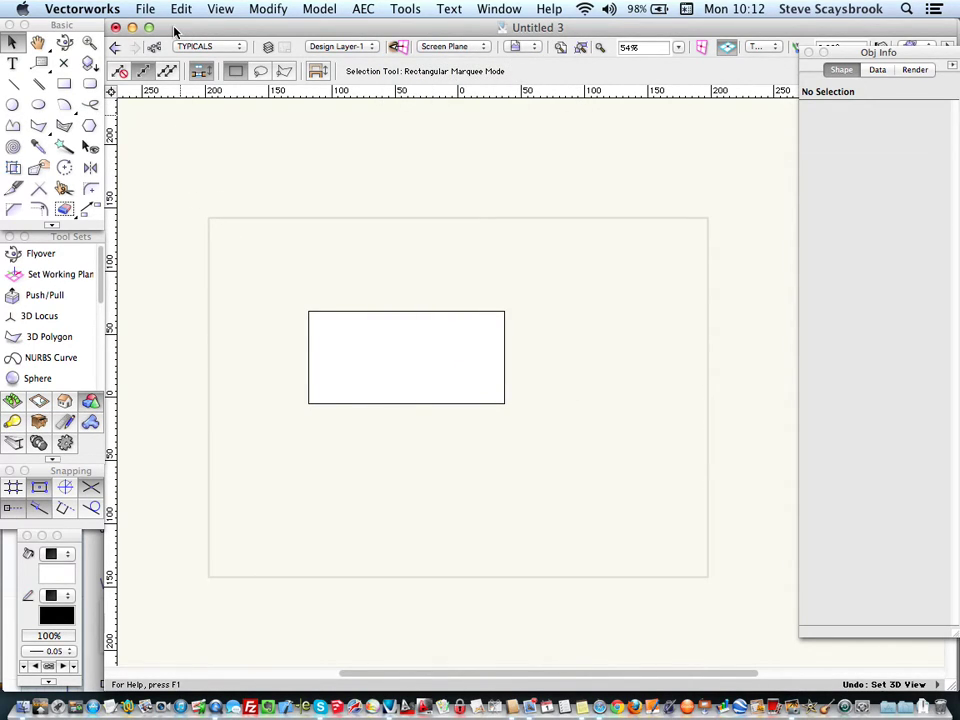
click(145, 9)
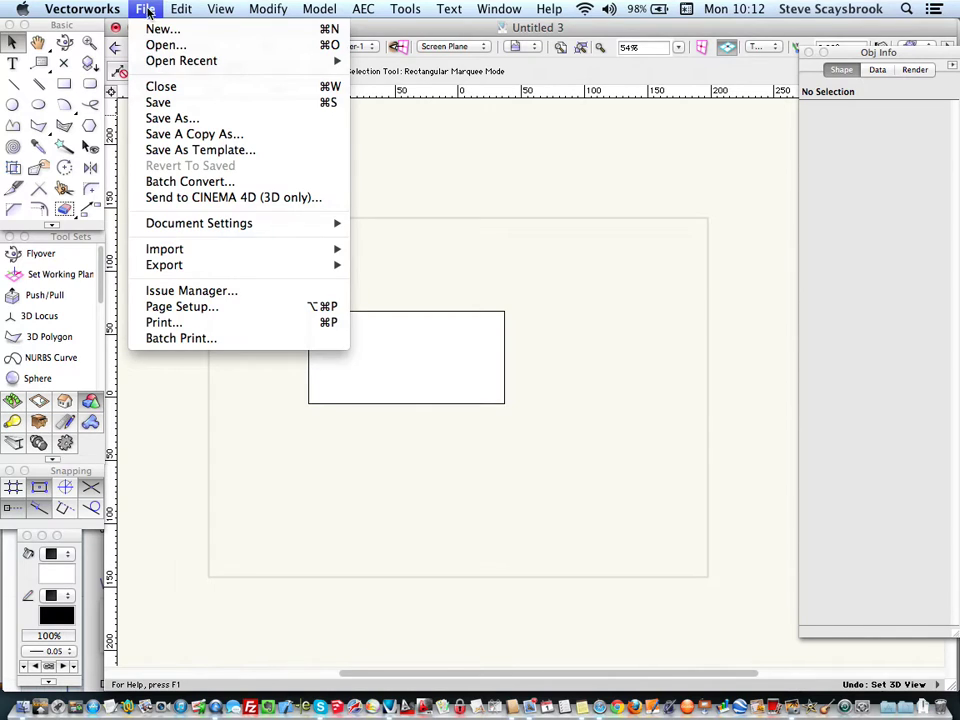
mouse_move(155, 60)
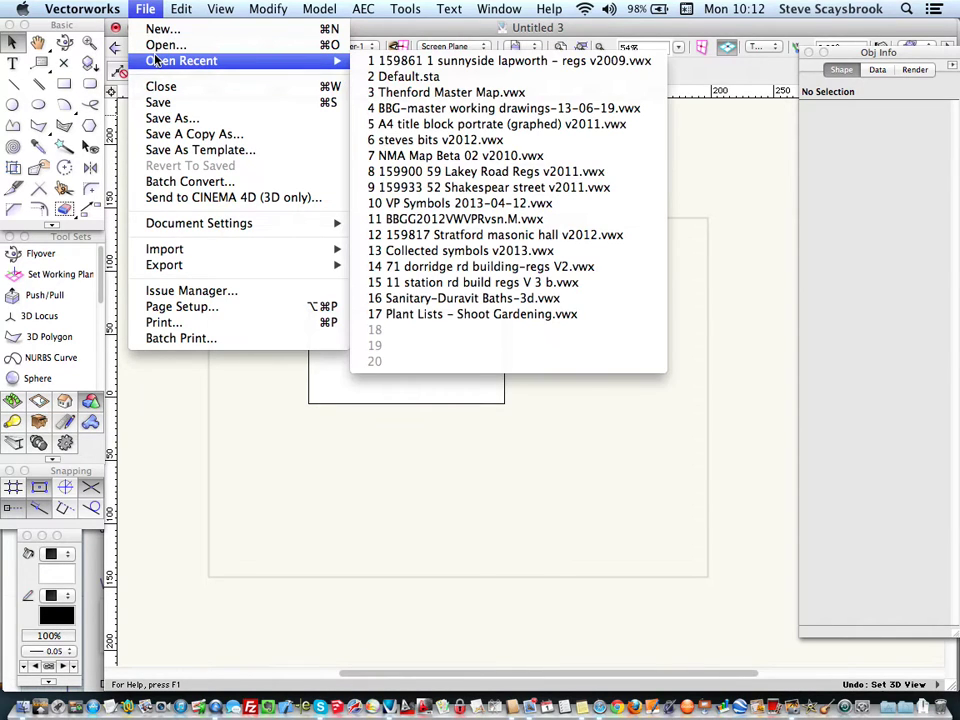
click(440, 60)
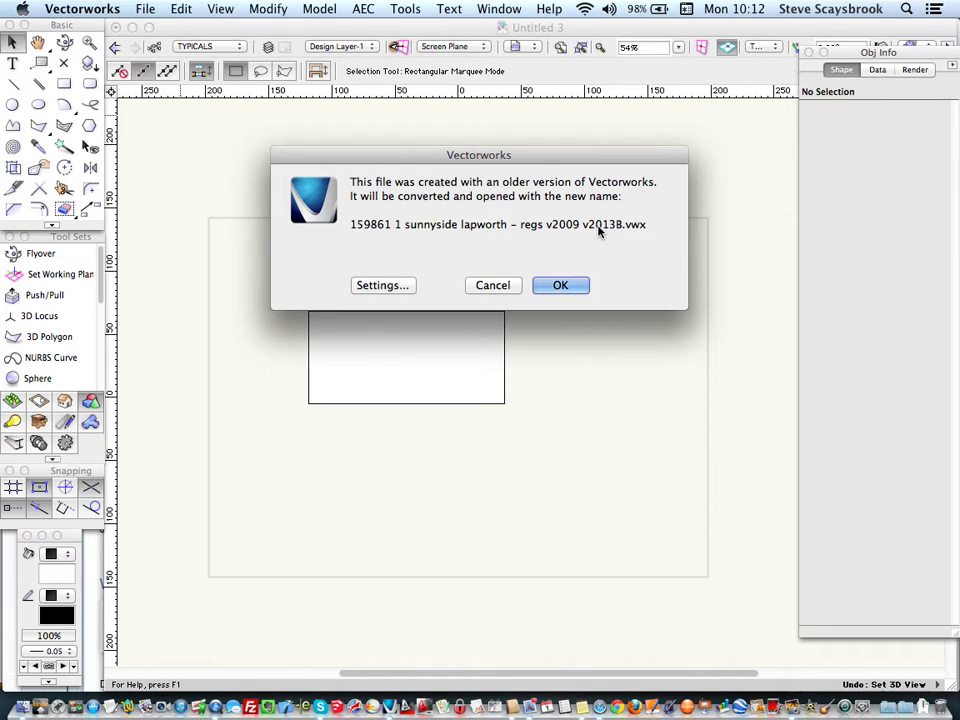
click(562, 286)
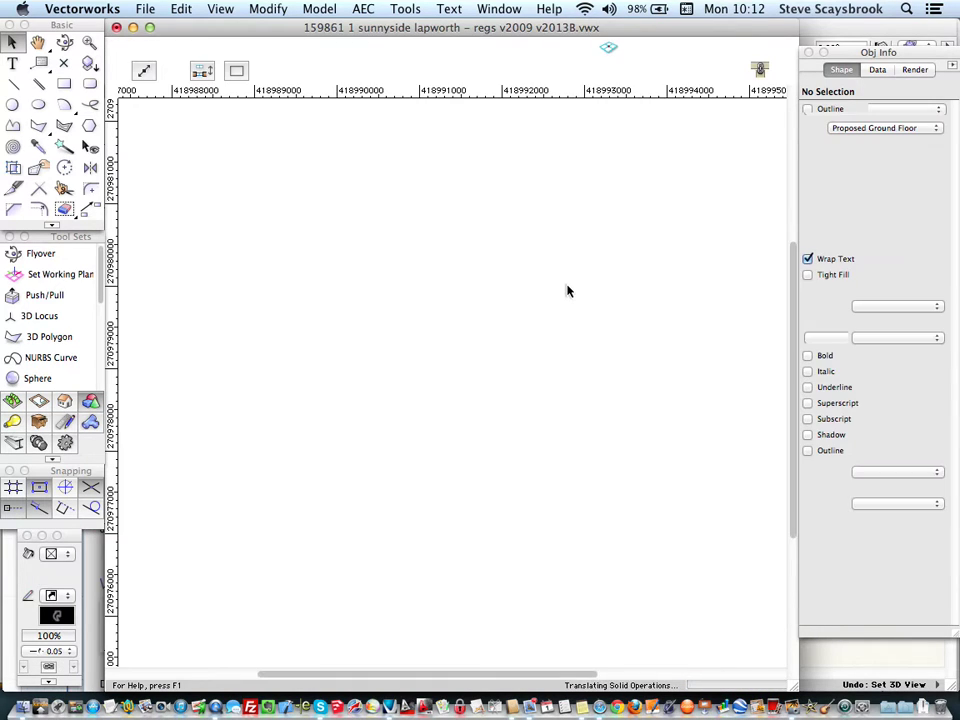
- Zoom and pan the floor plan, selecting the Conservatory label and then all objects
scroll(567, 291, down, 5)
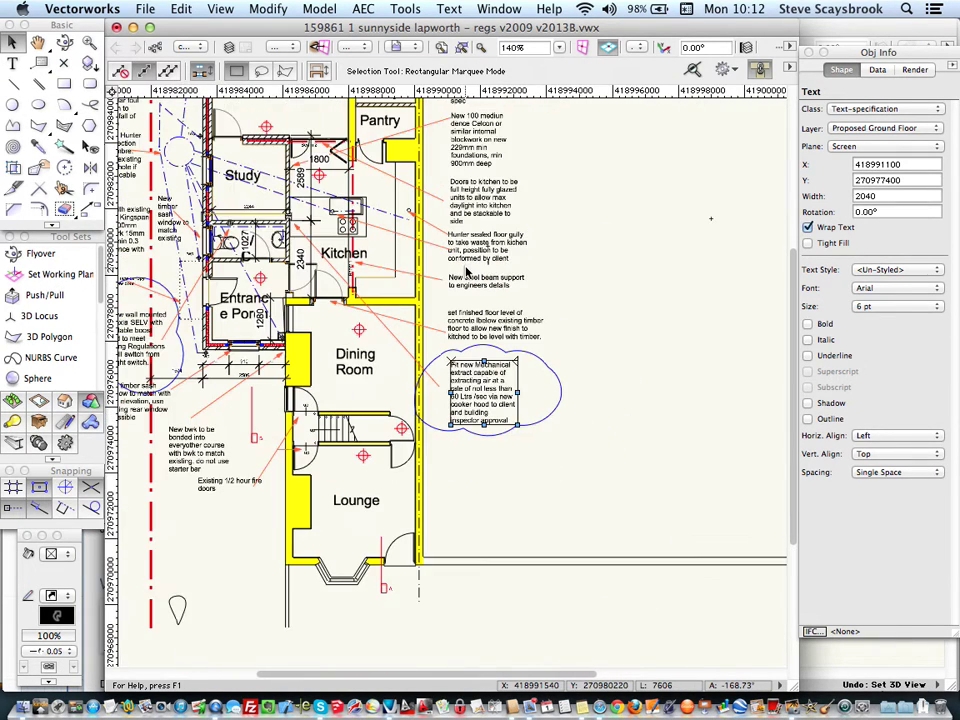
middle_drag(465, 272, 540, 370)
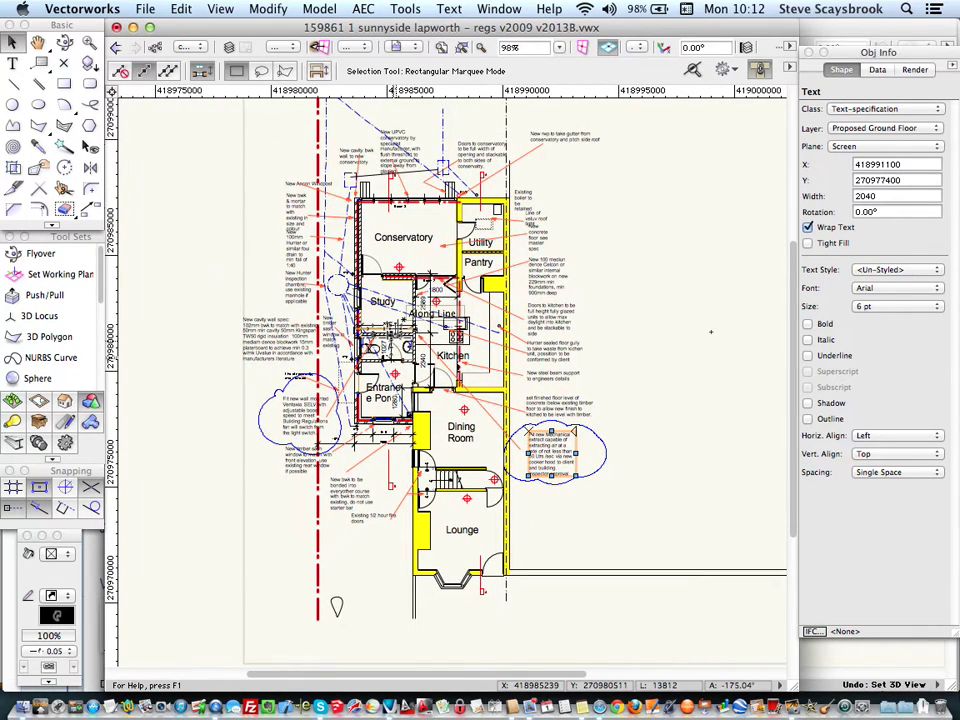
middle_drag(330, 280, 322, 274)
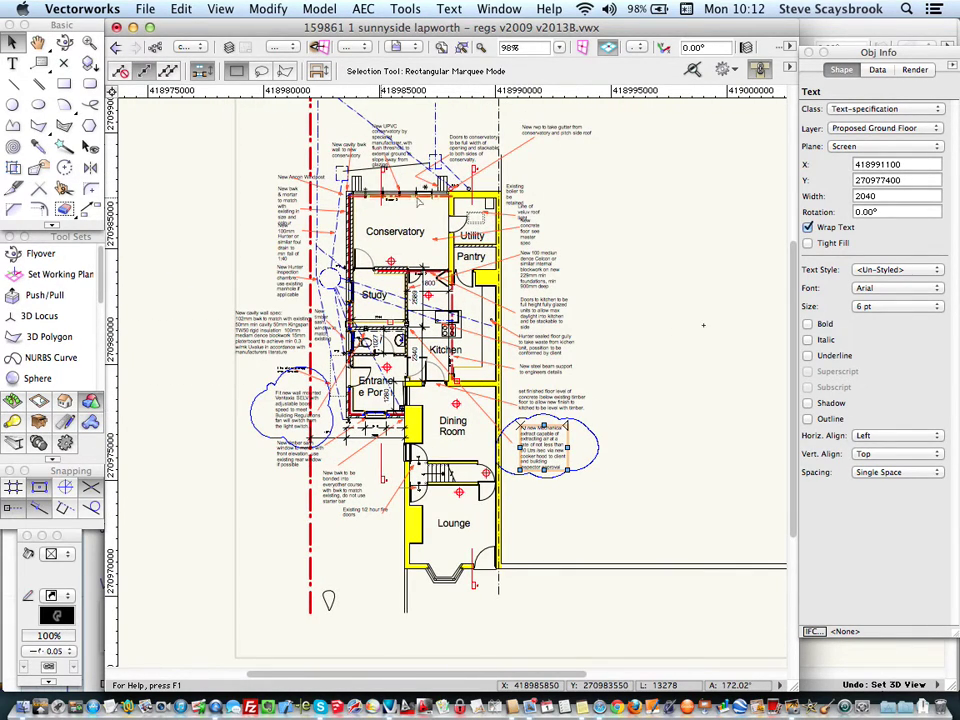
scroll(388, 202, down, 5)
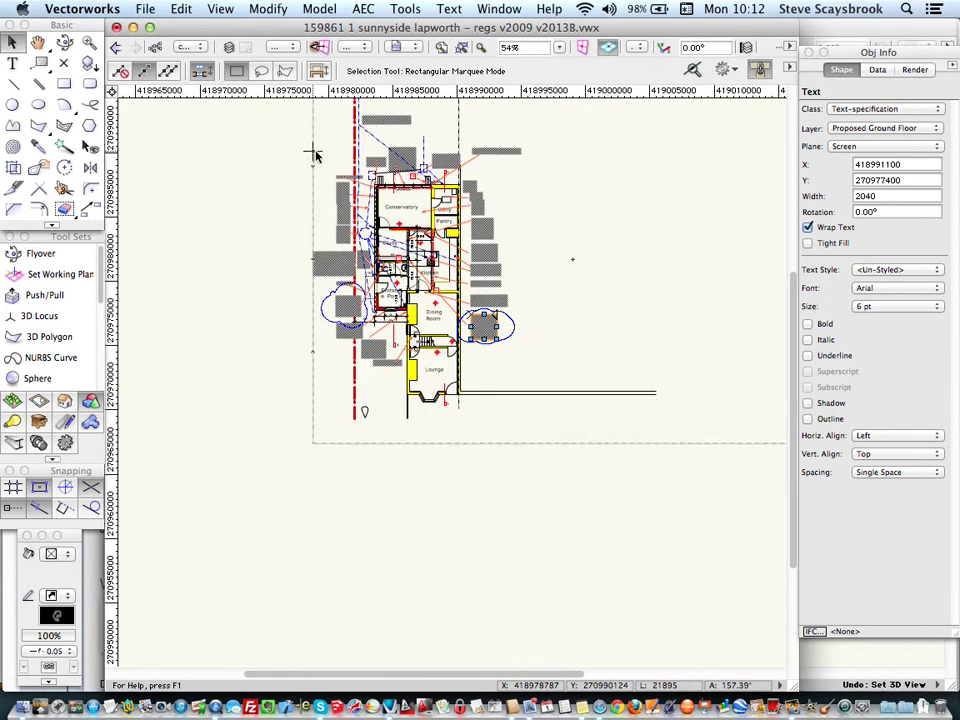
click(392, 205)
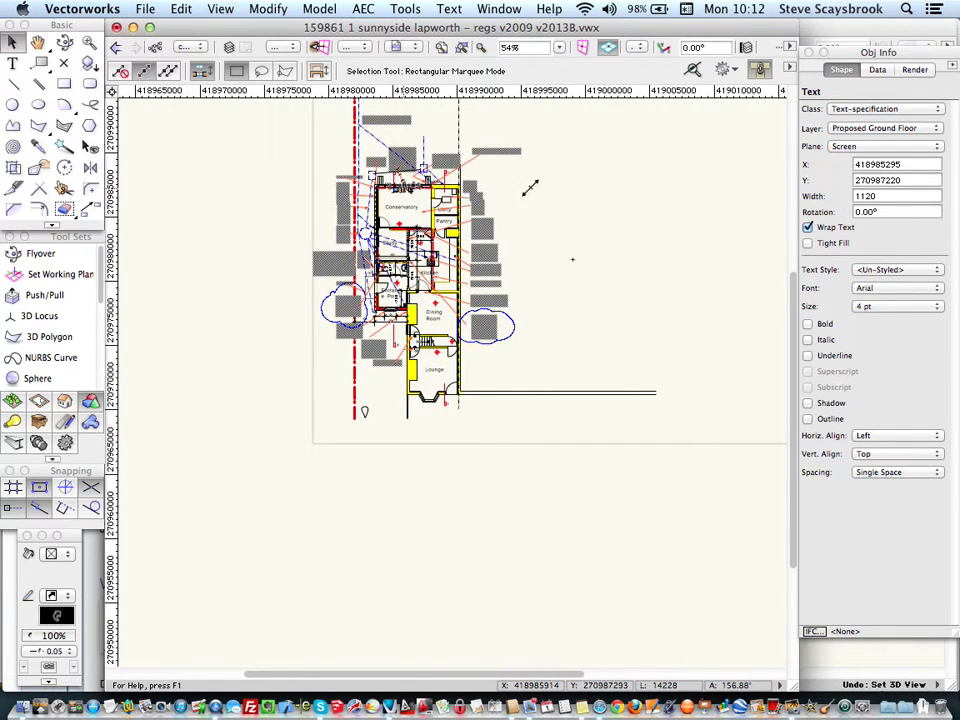
scroll(572, 259, down, 2)
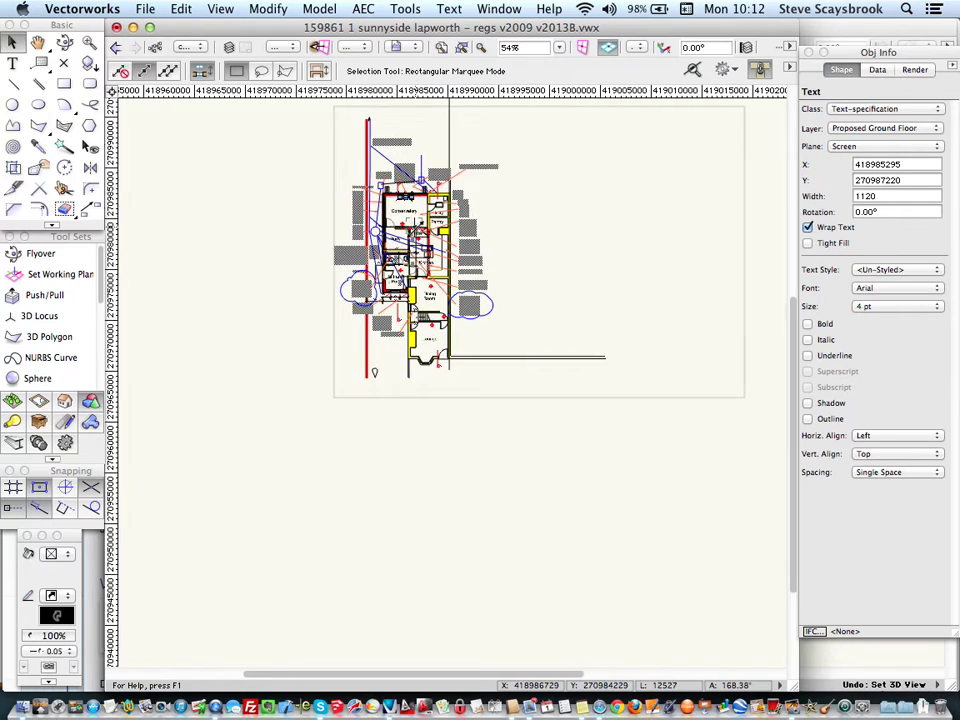
mouse_move(293, 117)
mouse_down()
mouse_move(600, 208)
mouse_move(663, 512)
mouse_move(696, 572)
mouse_move(605, 513)
mouse_up()
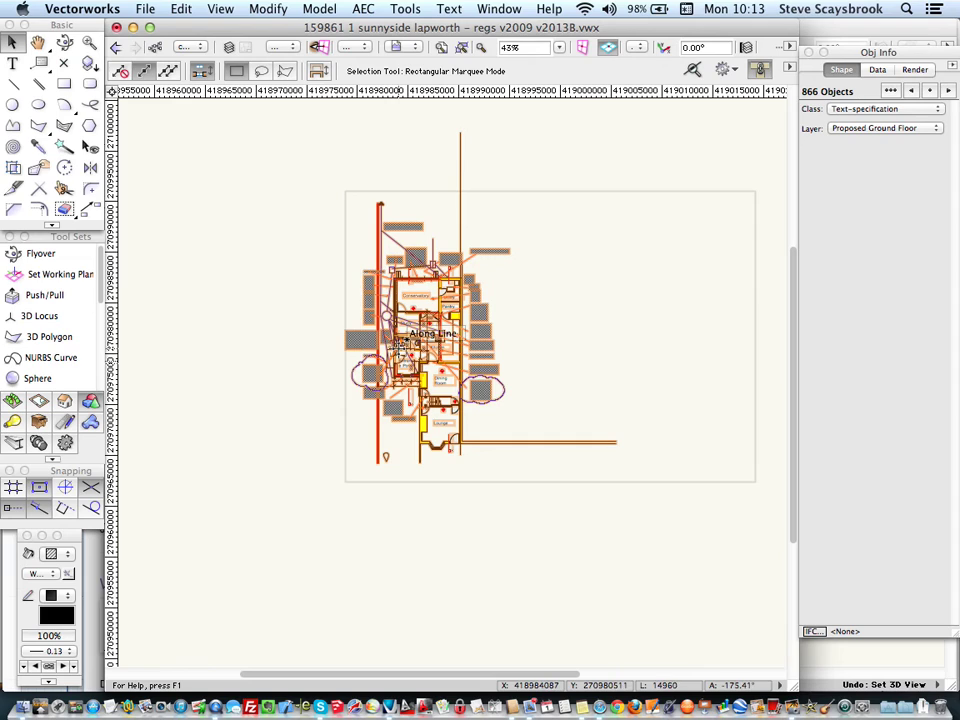
scroll(400, 345, up, 3)
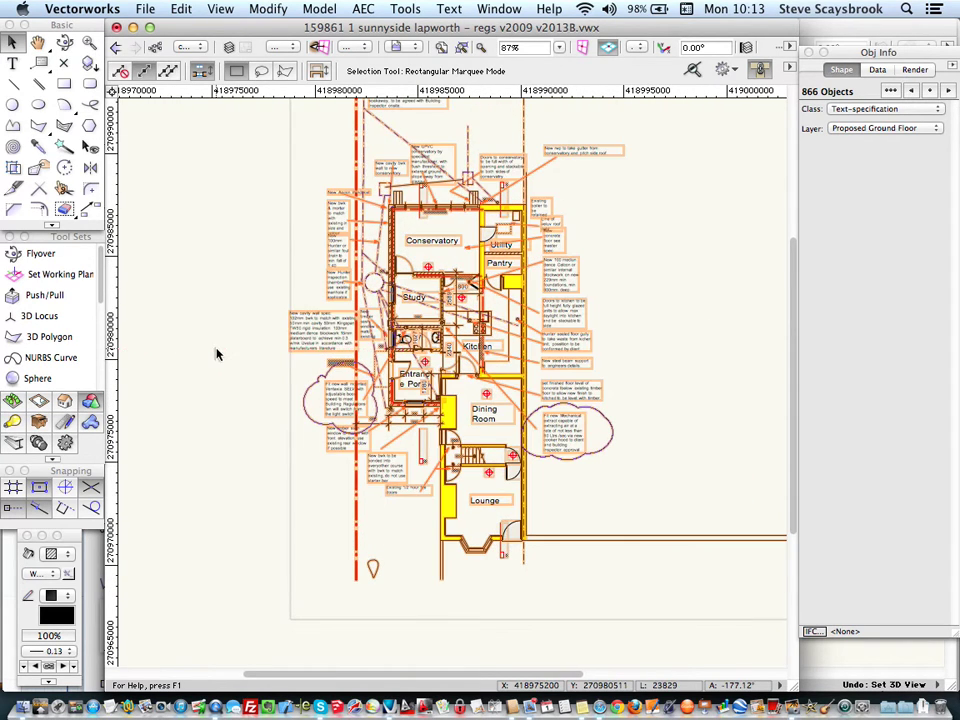
click(706, 324)
- Confirm in Object Info that a text note sits on the Screen plane, leaving it unchanged
click(322, 330)
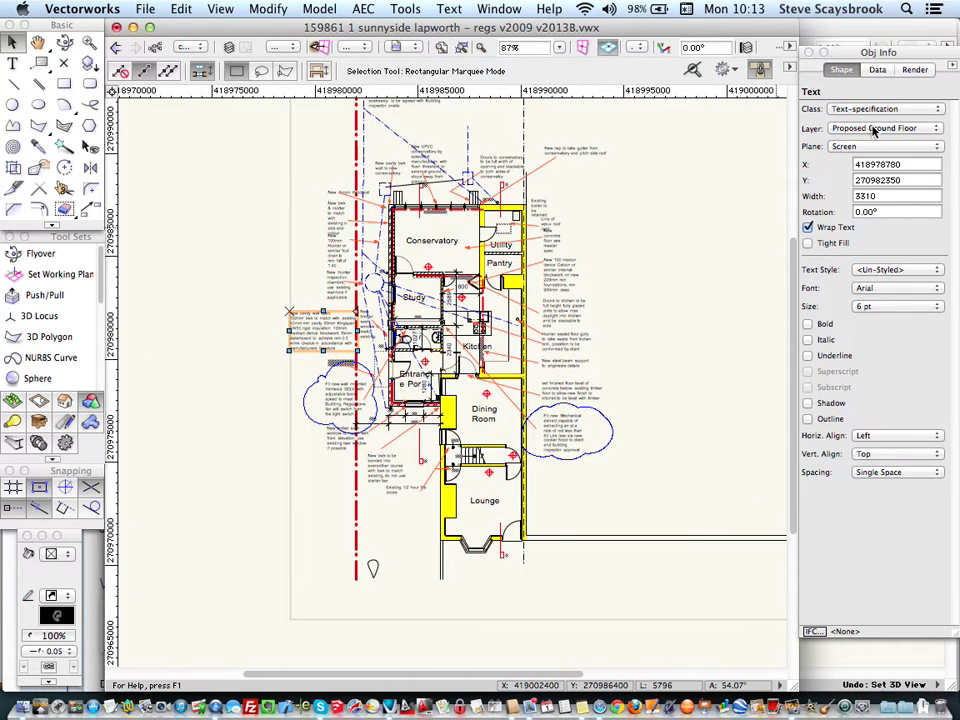
click(865, 148)
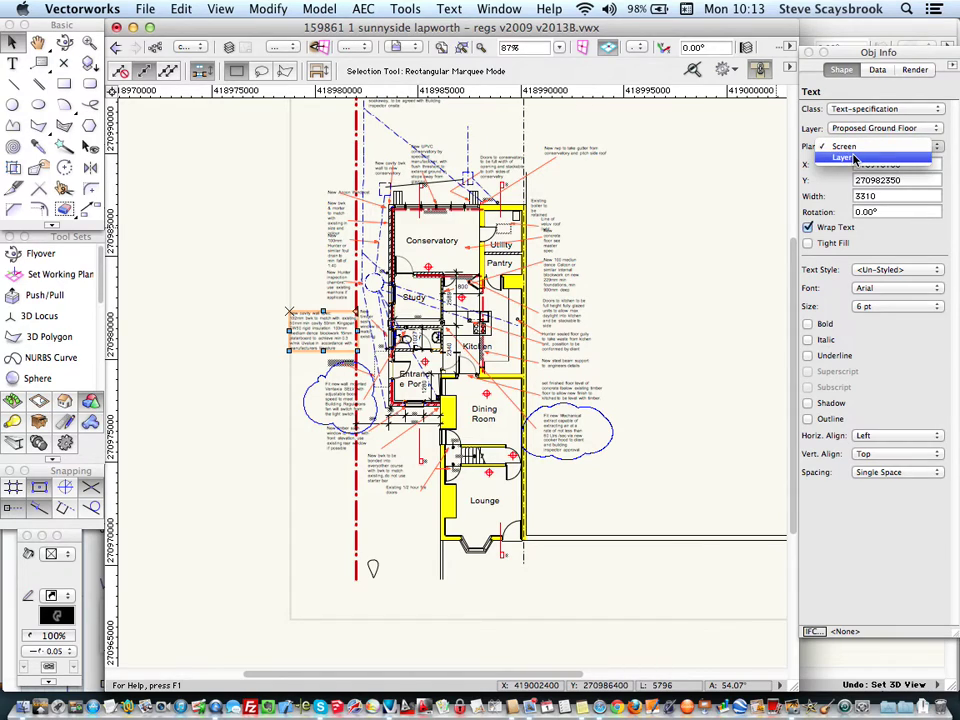
click(262, 298)
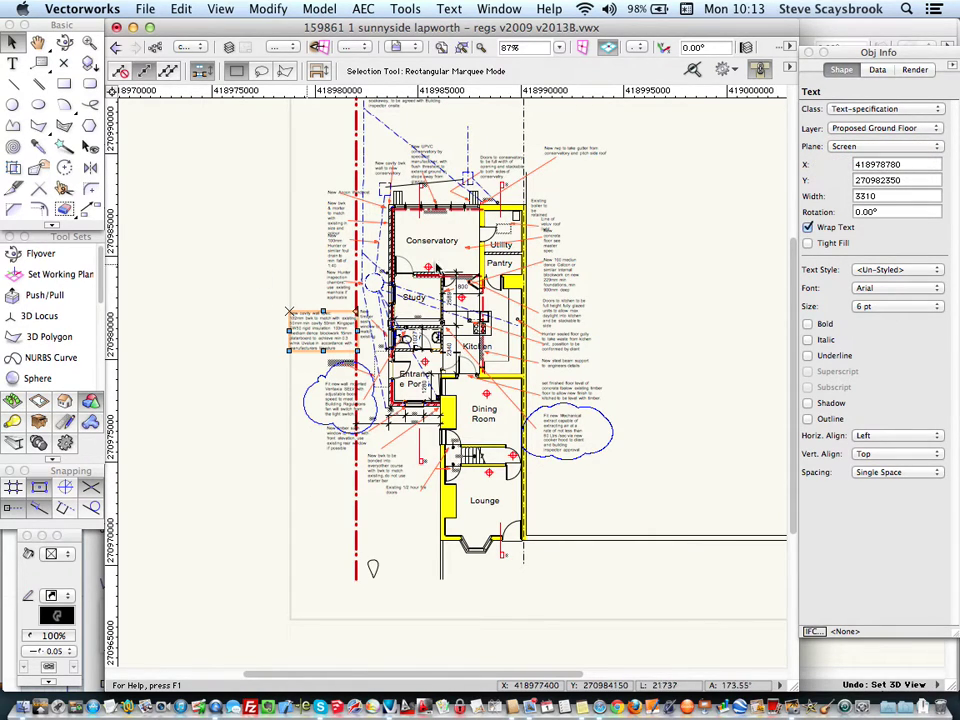
click(204, 236)
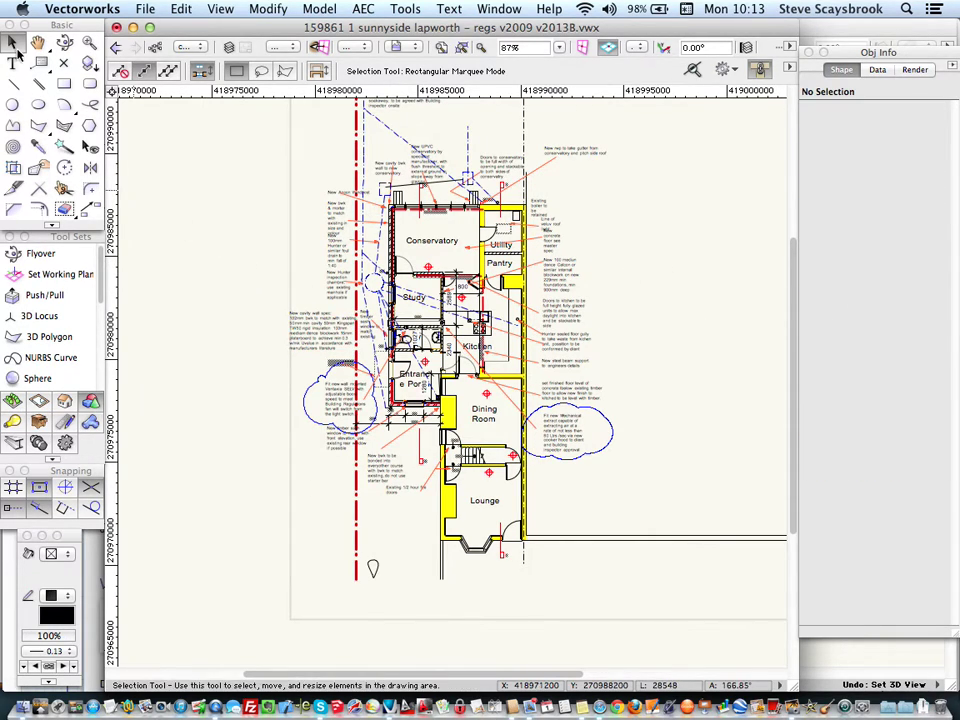
scroll(242, 279, down, 5)
middle_drag(250, 300, 340, 418)
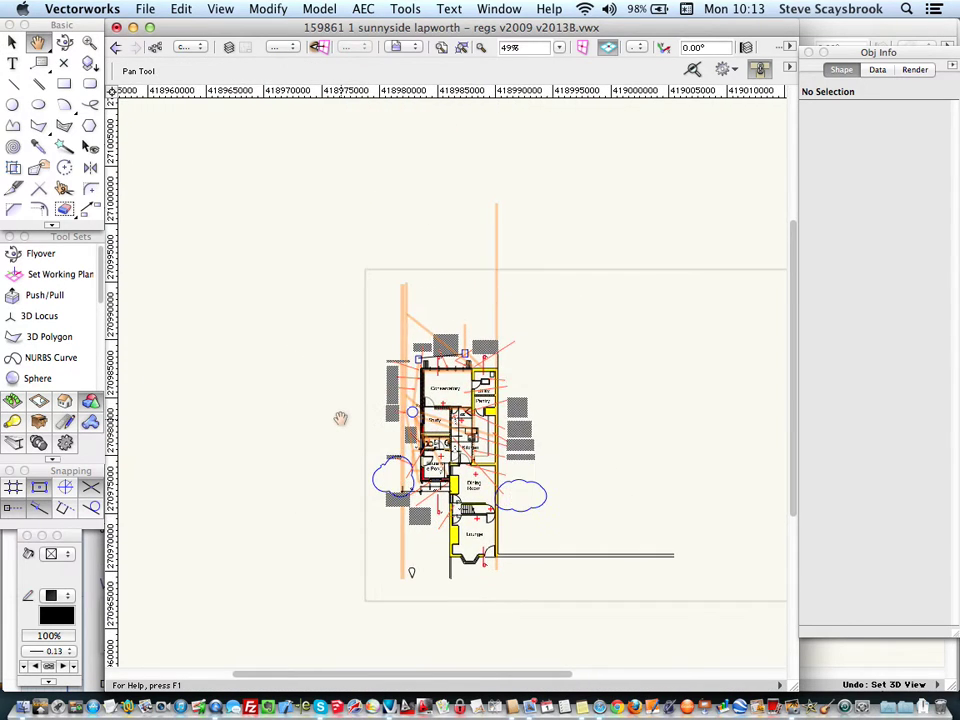
click(405, 10)
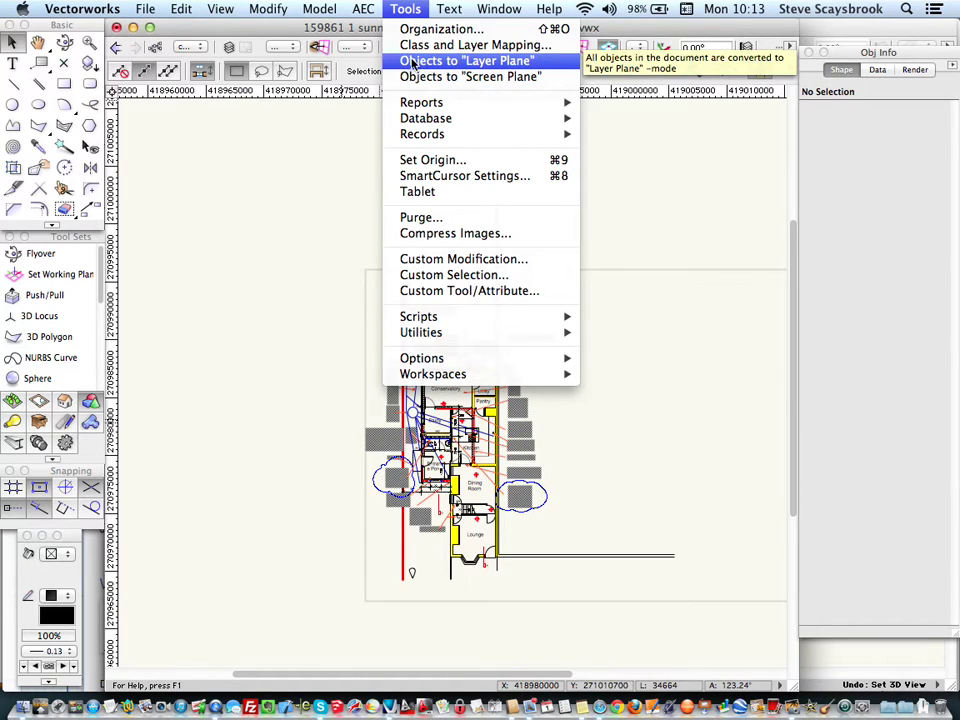
- Select all objects and apply Objects to "Layer Plane" to them
click(412, 62)
click(178, 10)
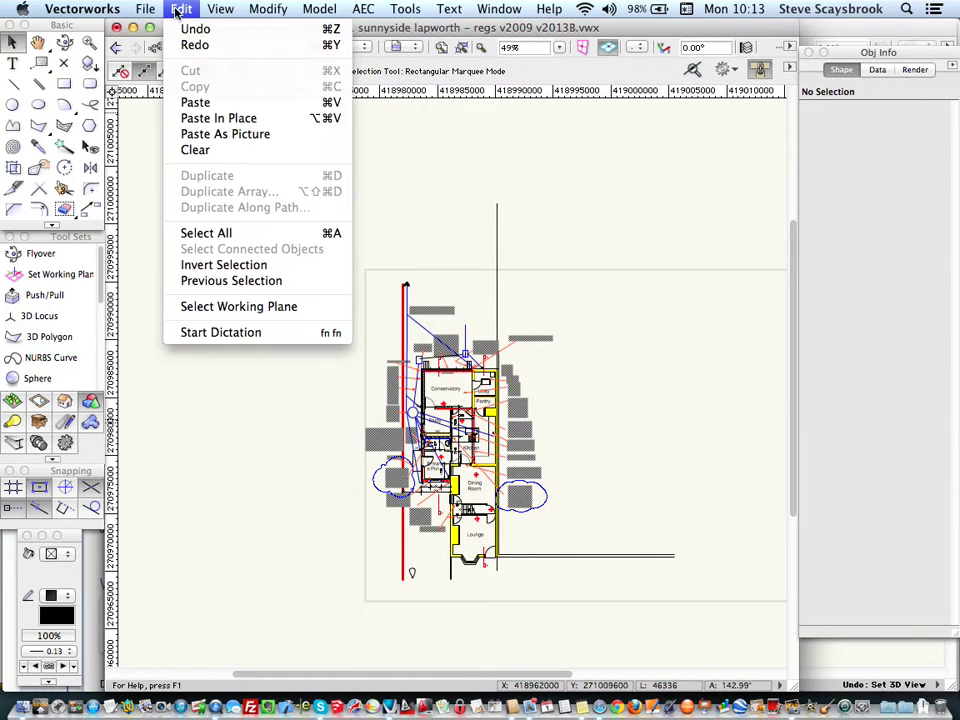
click(195, 234)
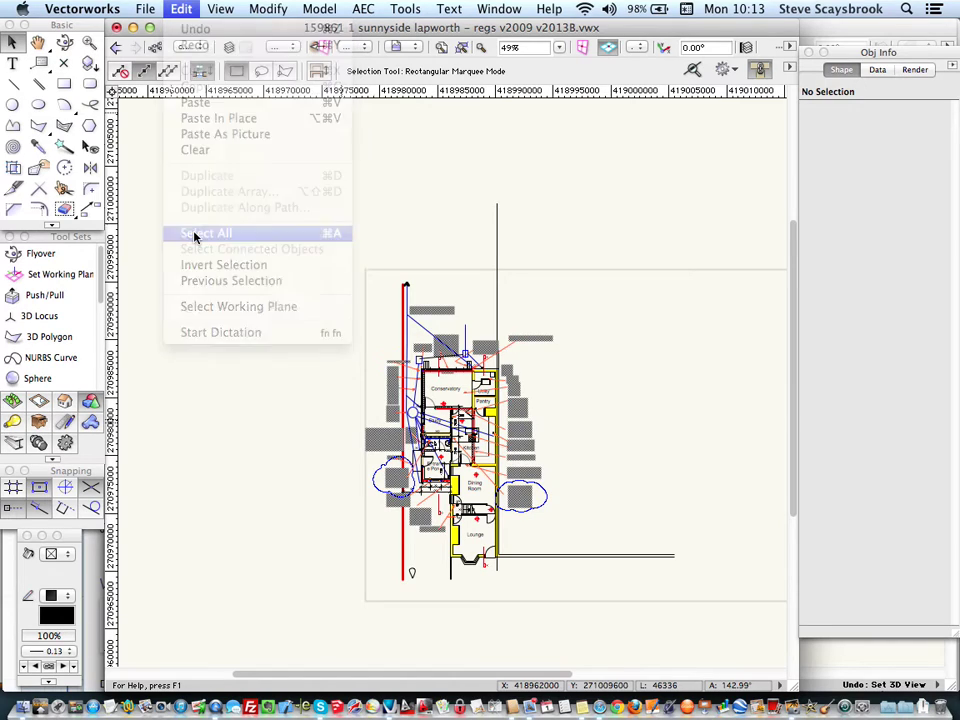
click(404, 10)
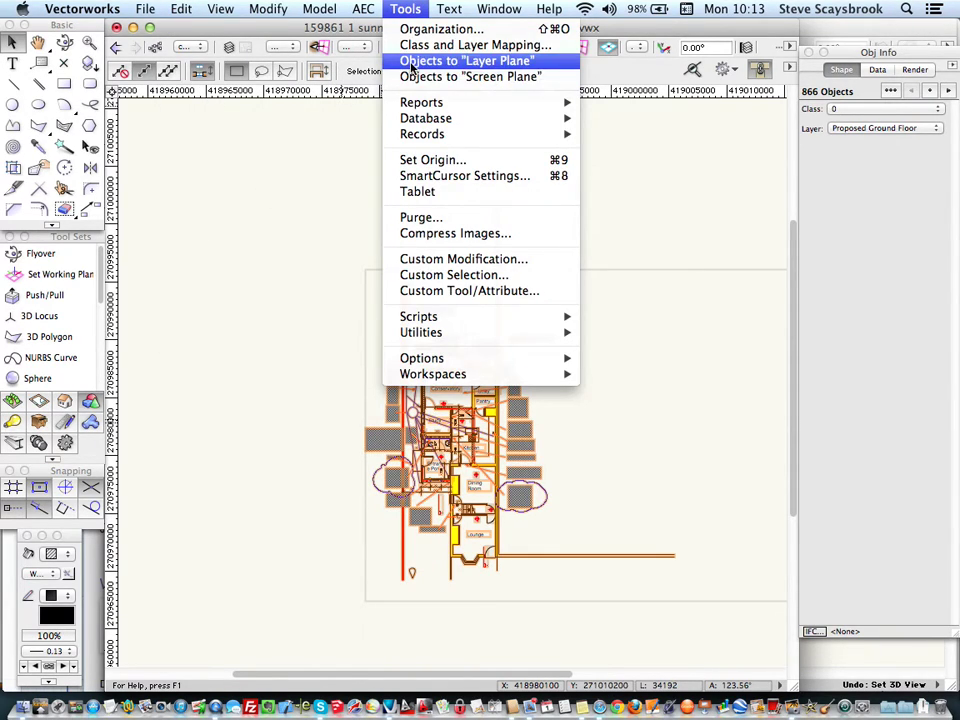
click(410, 62)
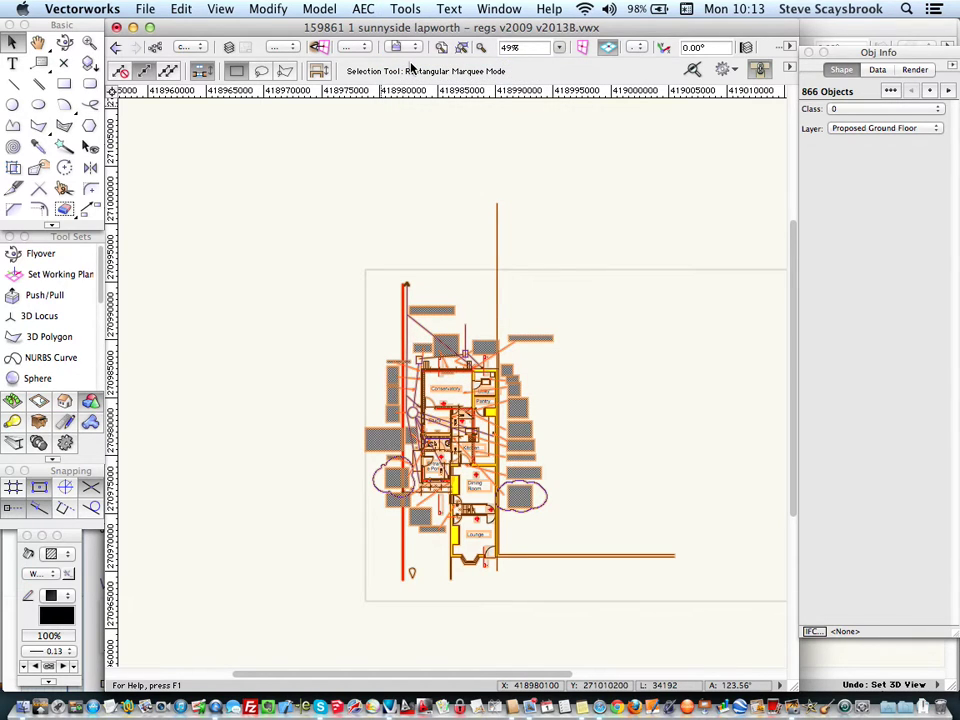
- Check that text notes and the conservatory wall polyline now show Plane: Layer
click(293, 233)
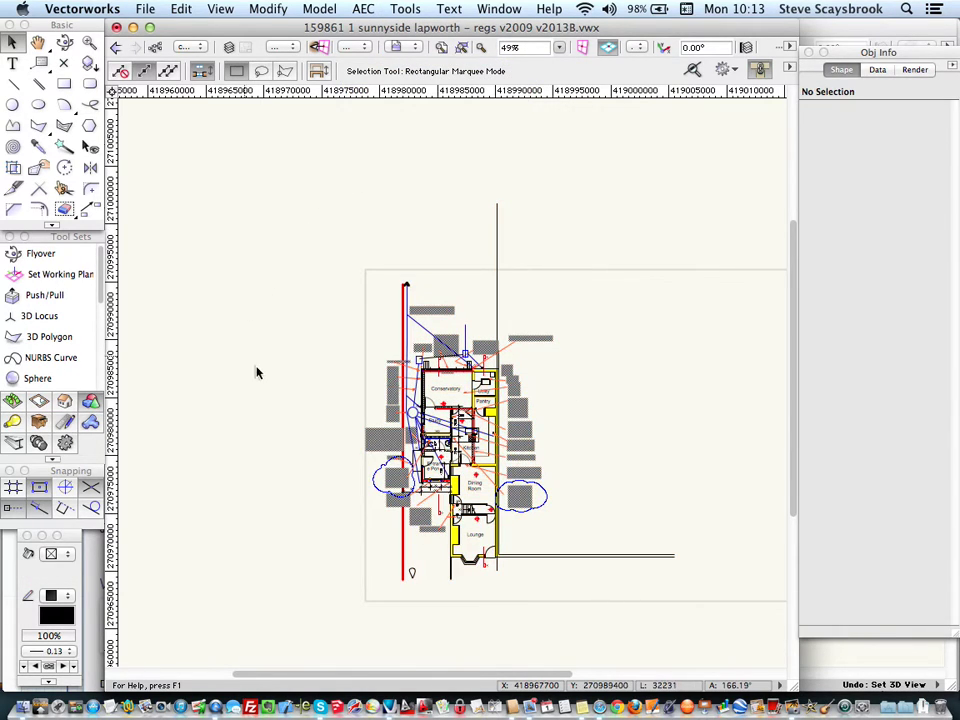
scroll(420, 345, up, 5)
click(490, 352)
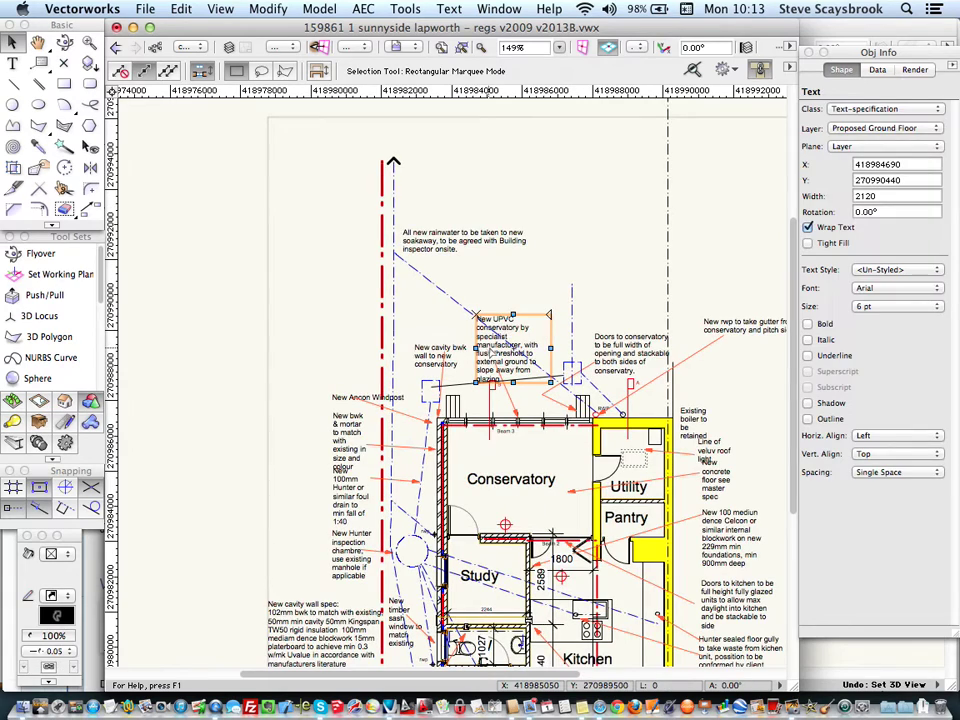
click(446, 470)
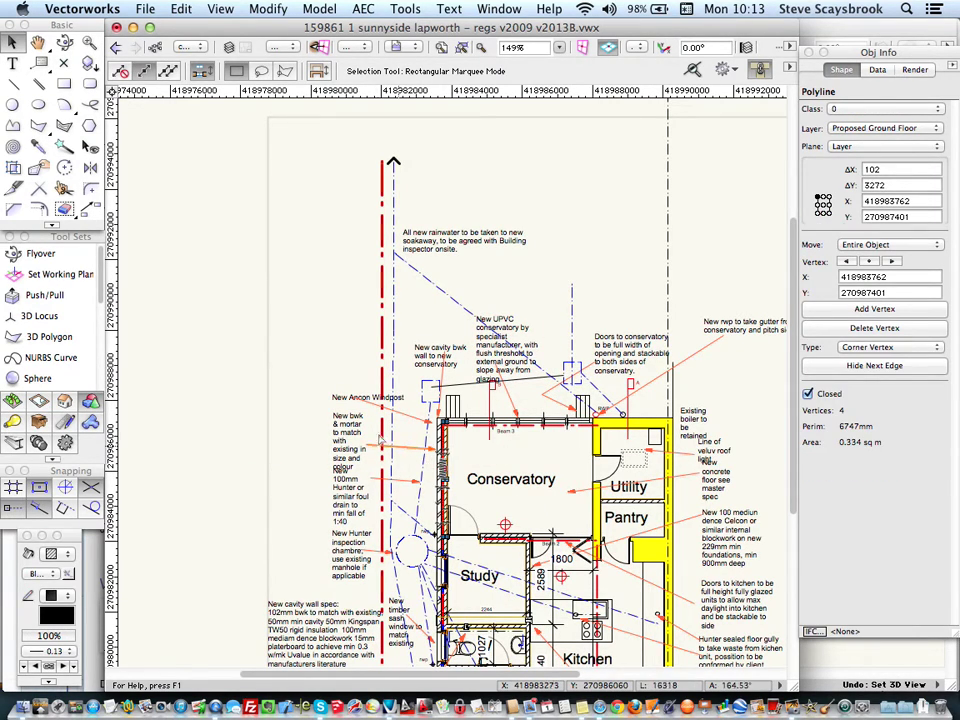
scroll(380, 410, down, 4)
drag(380, 315, 527, 398)
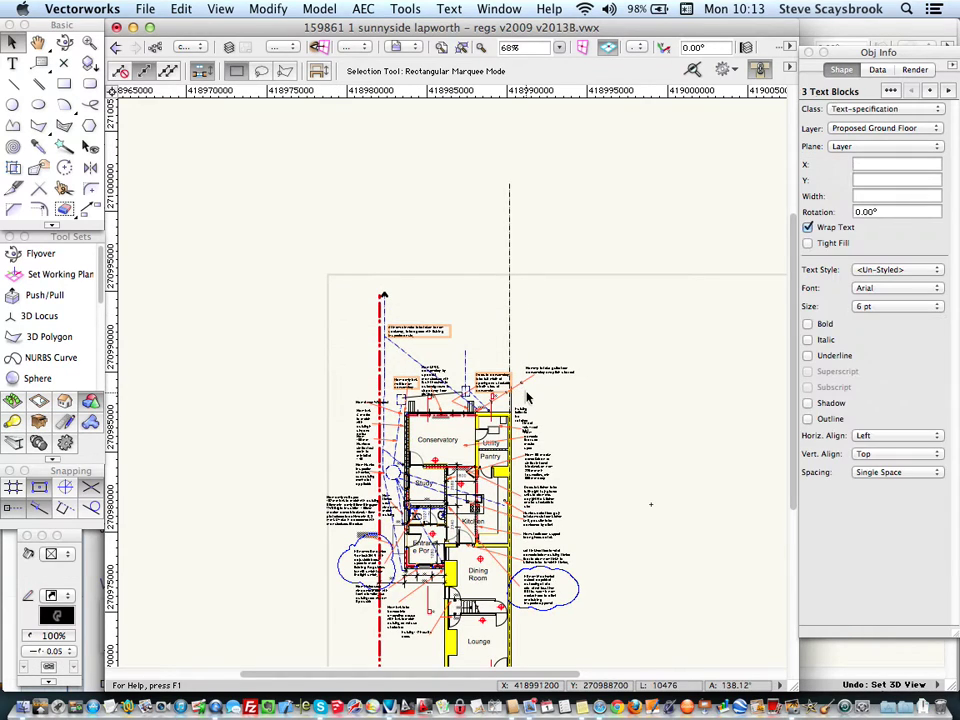
click(253, 274)
scroll(279, 298, down, 2)
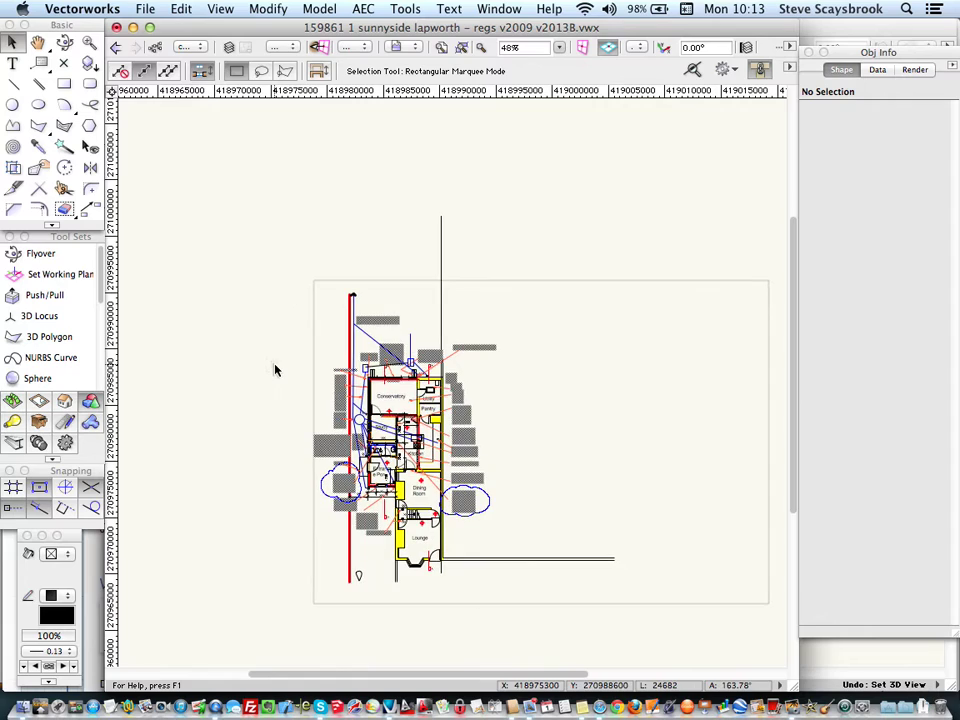
middle_drag(274, 369, 304, 314)
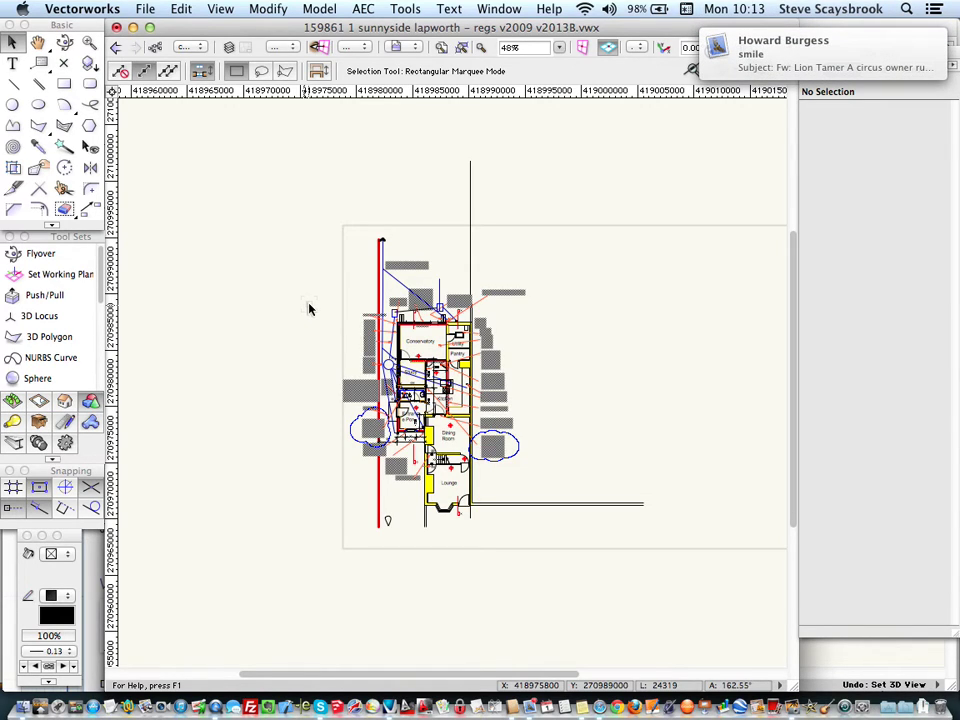
- Close the converted sunnyside lapworth drawing without saving, returning to Untitled 3
scroll(310, 307, up, 1)
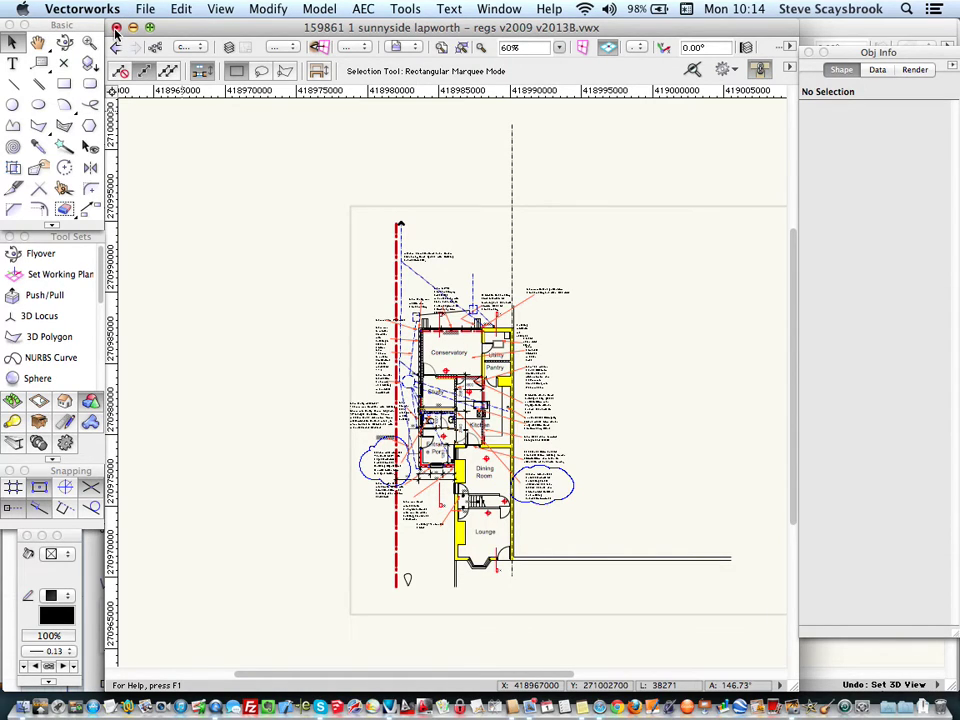
click(116, 28)
- Discard the older drawing's changes and set the plane mode to Working Plane Only
click(425, 264)
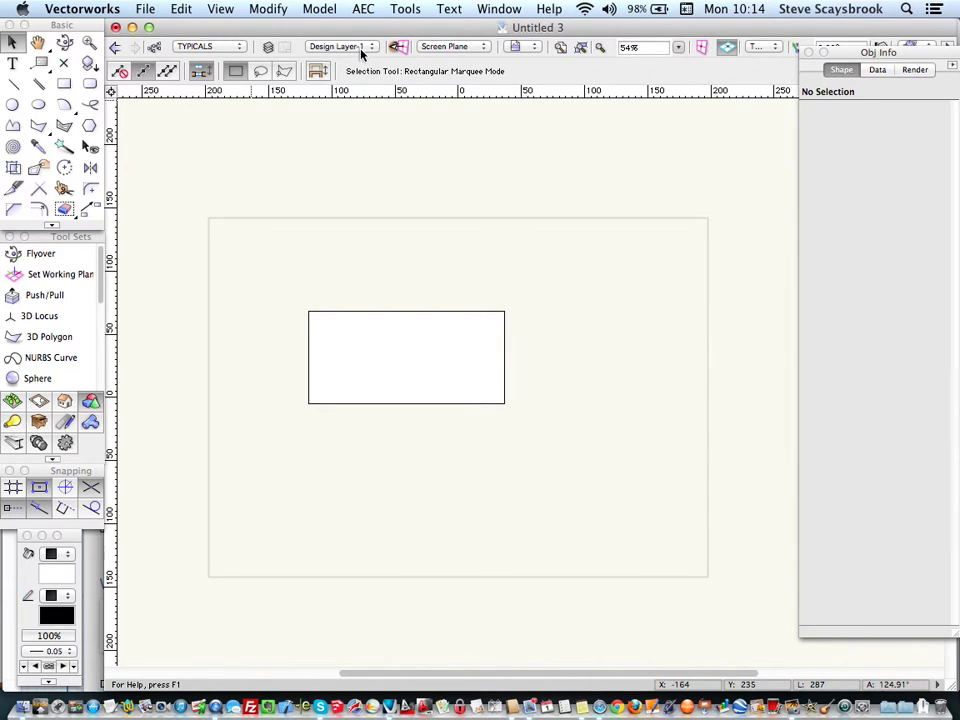
click(432, 53)
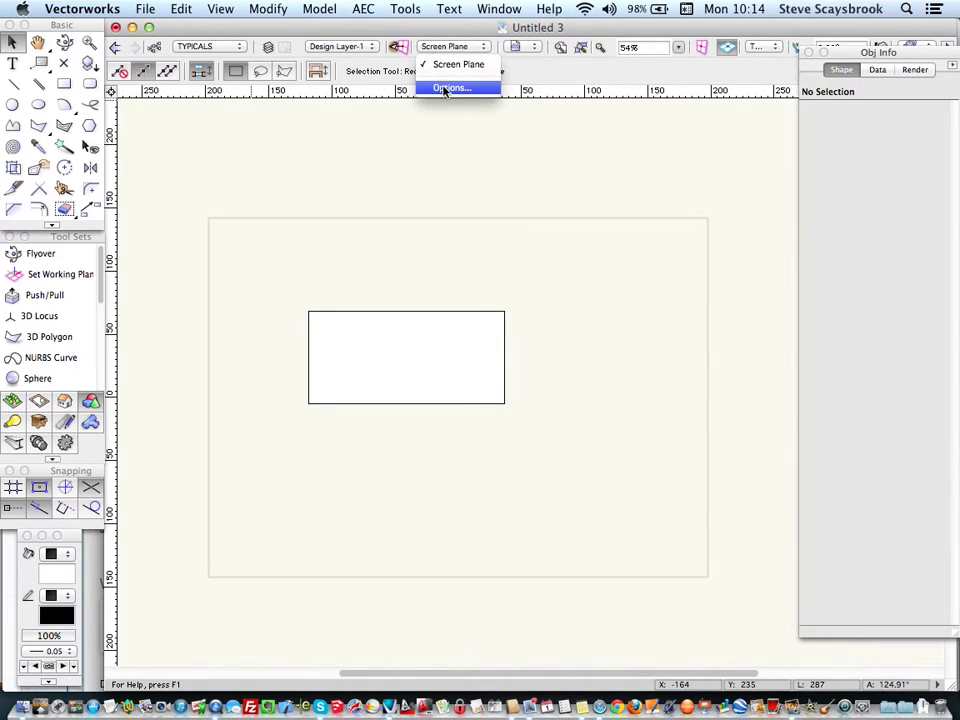
click(445, 88)
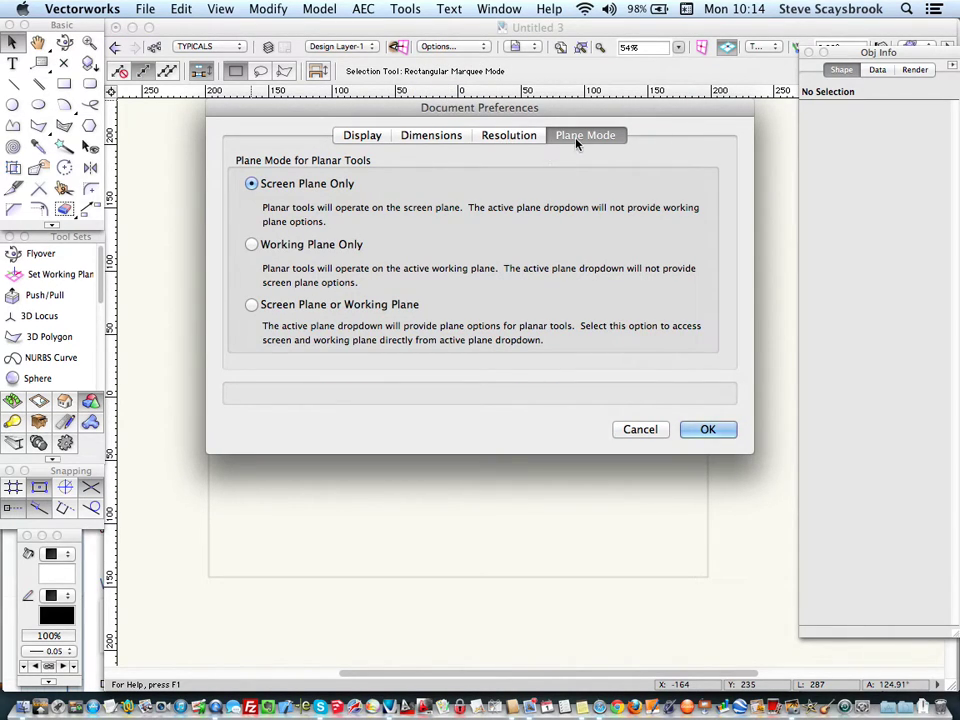
click(252, 245)
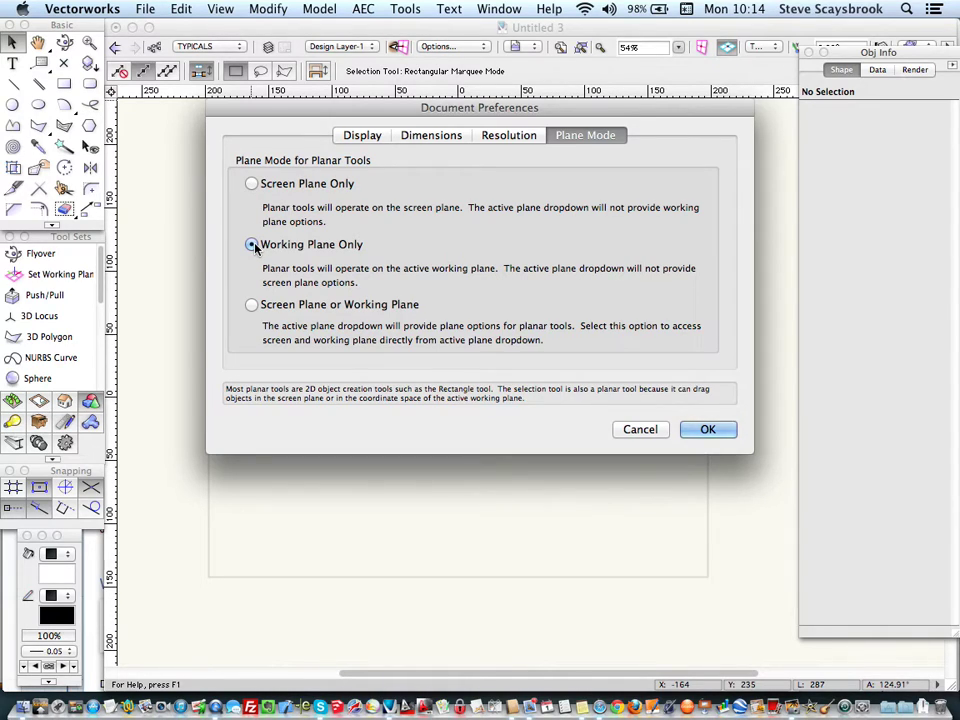
click(707, 429)
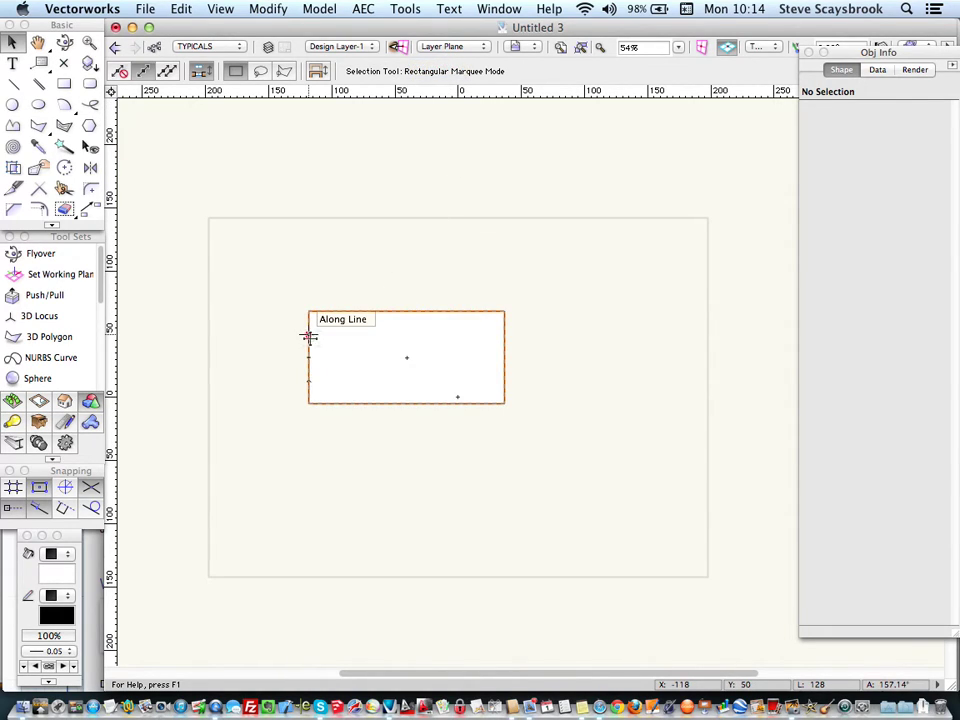
- Draw a second rectangle above the existing one, then deselect it
click(64, 84)
click(363, 220)
click(529, 304)
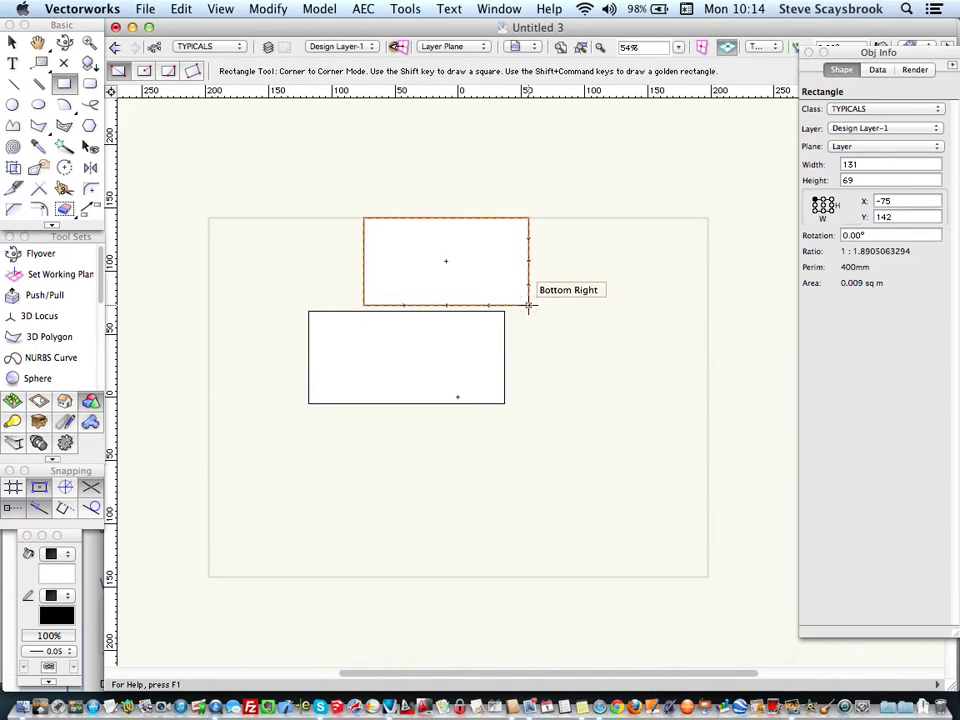
click(12, 42)
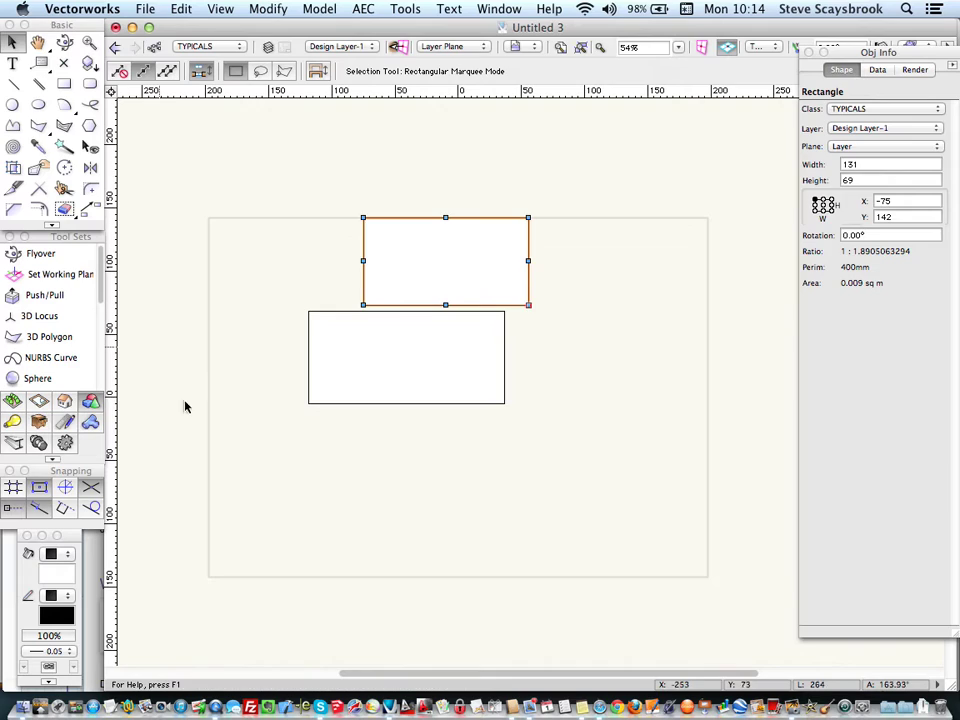
click(268, 376)
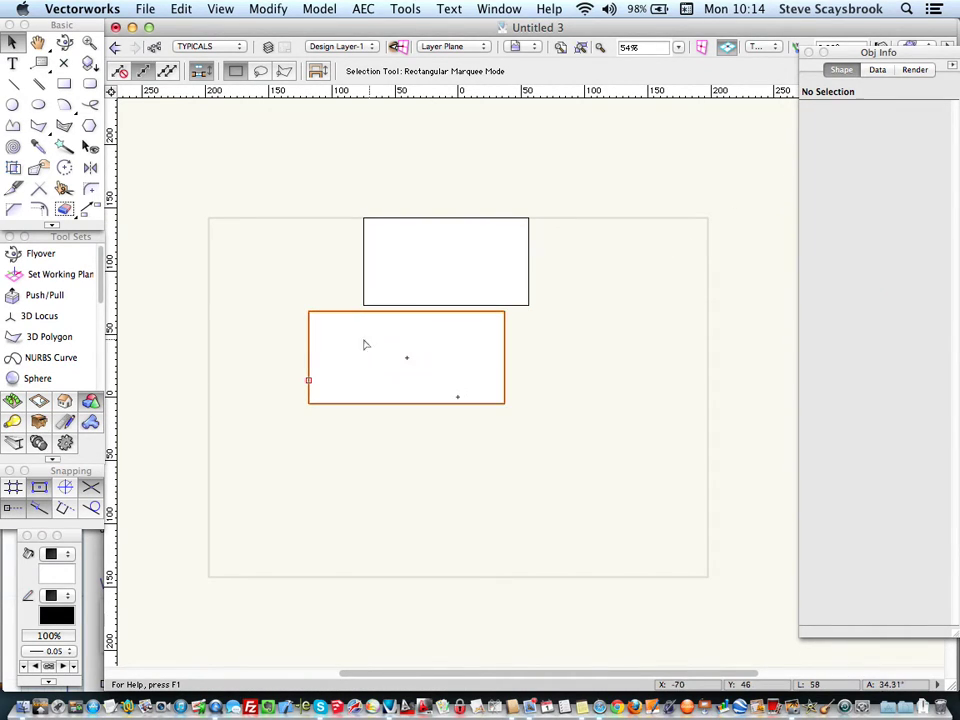
- Put the lower rectangle on the Screen plane and switch to Left Isometric view
click(309, 336)
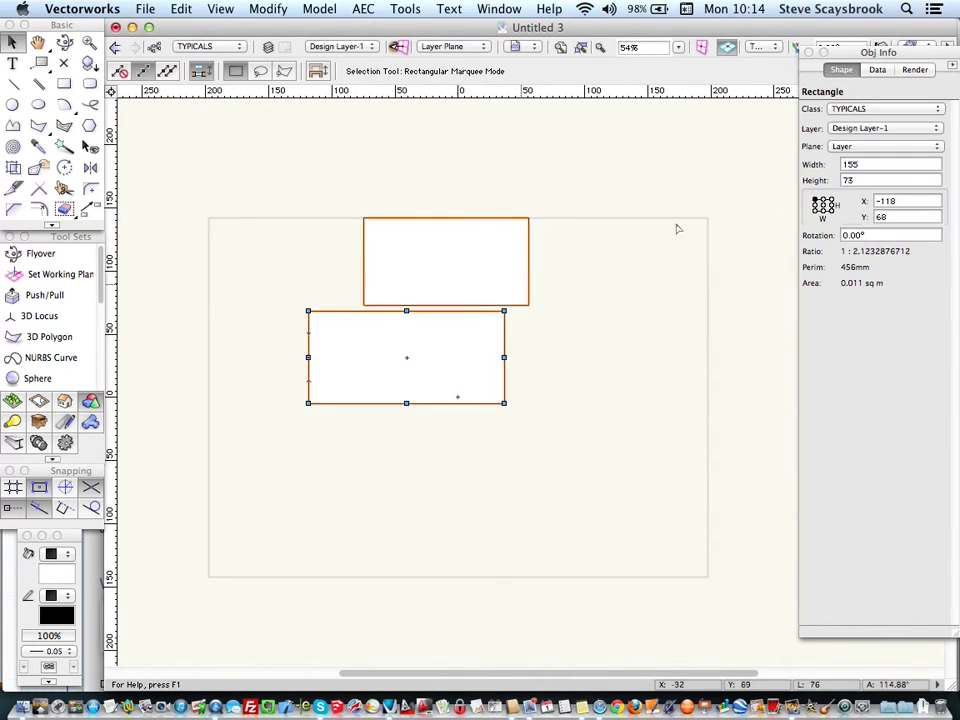
click(858, 147)
click(840, 133)
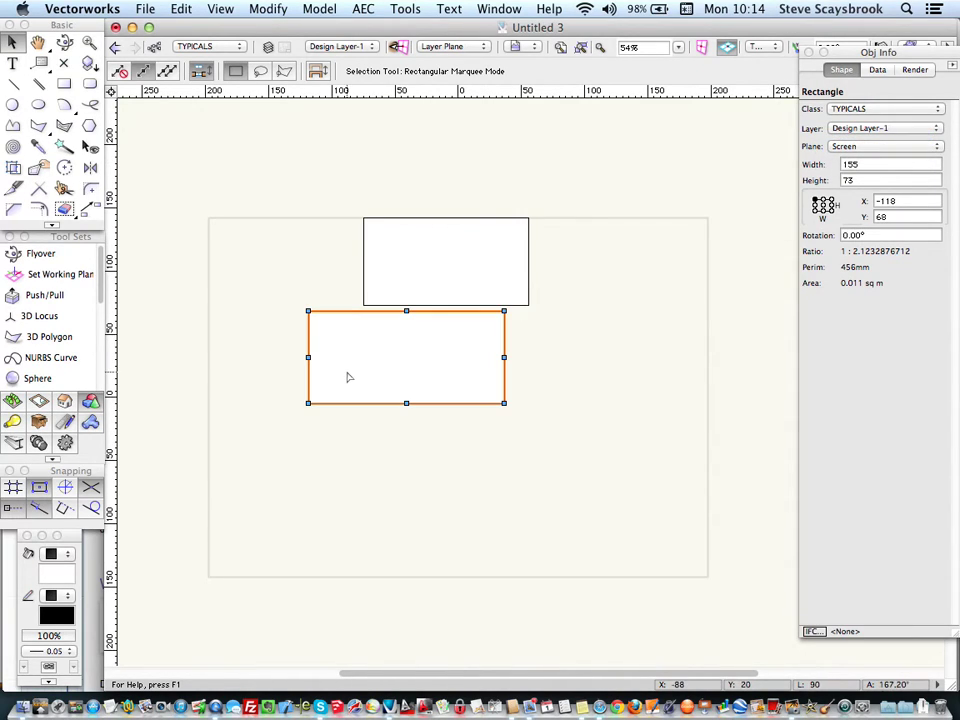
click(764, 47)
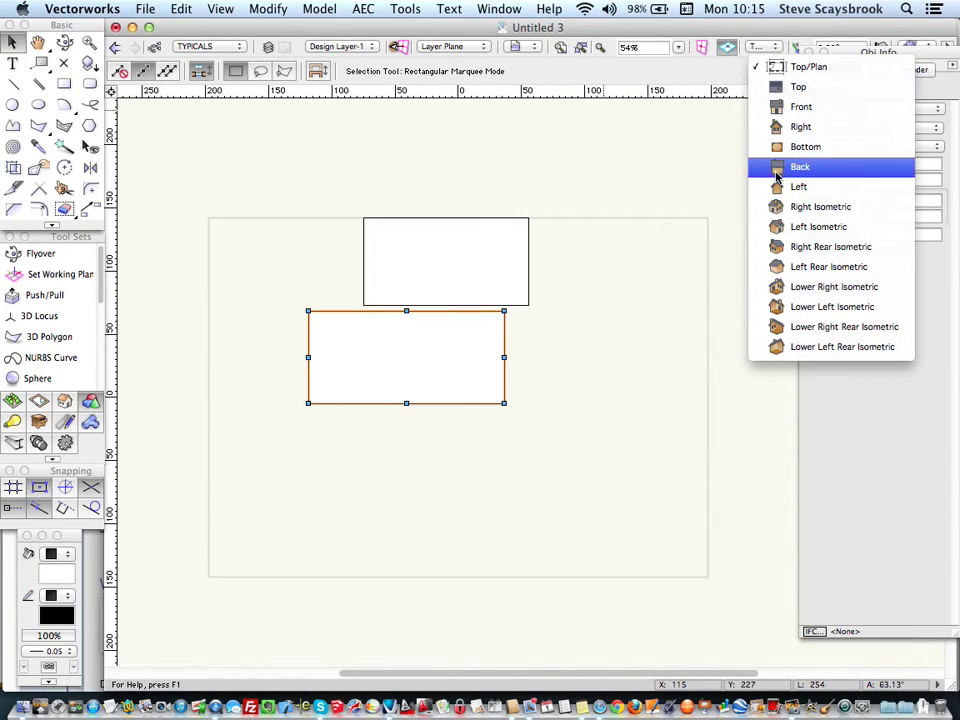
click(790, 227)
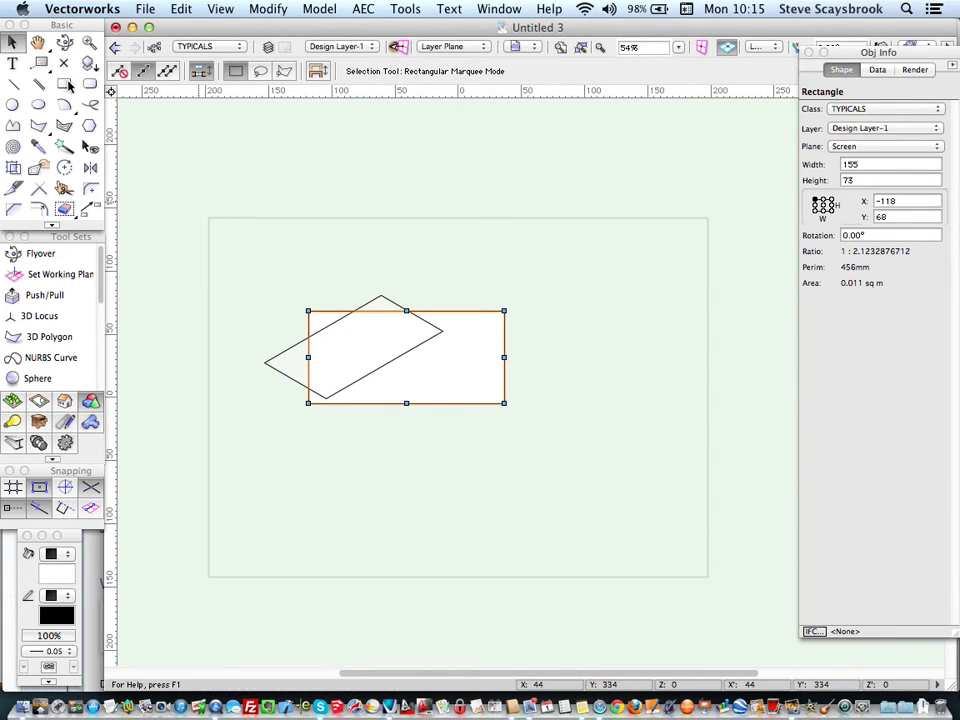
- Move the 155 × 73 rectangle from the Screen plane back to the Layer plane
click(183, 241)
click(308, 311)
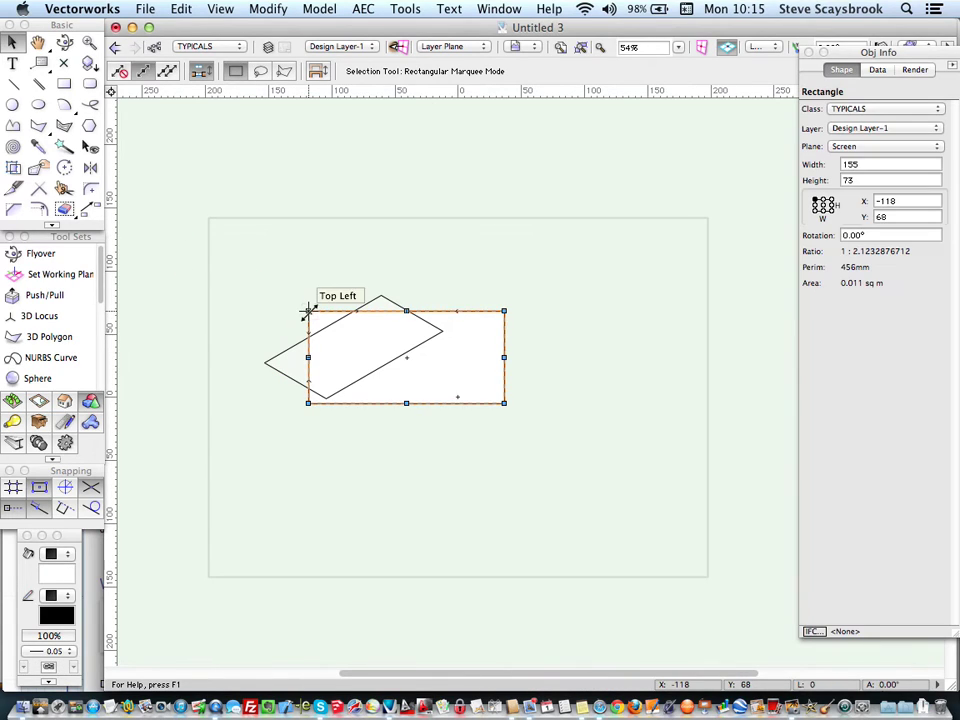
click(849, 146)
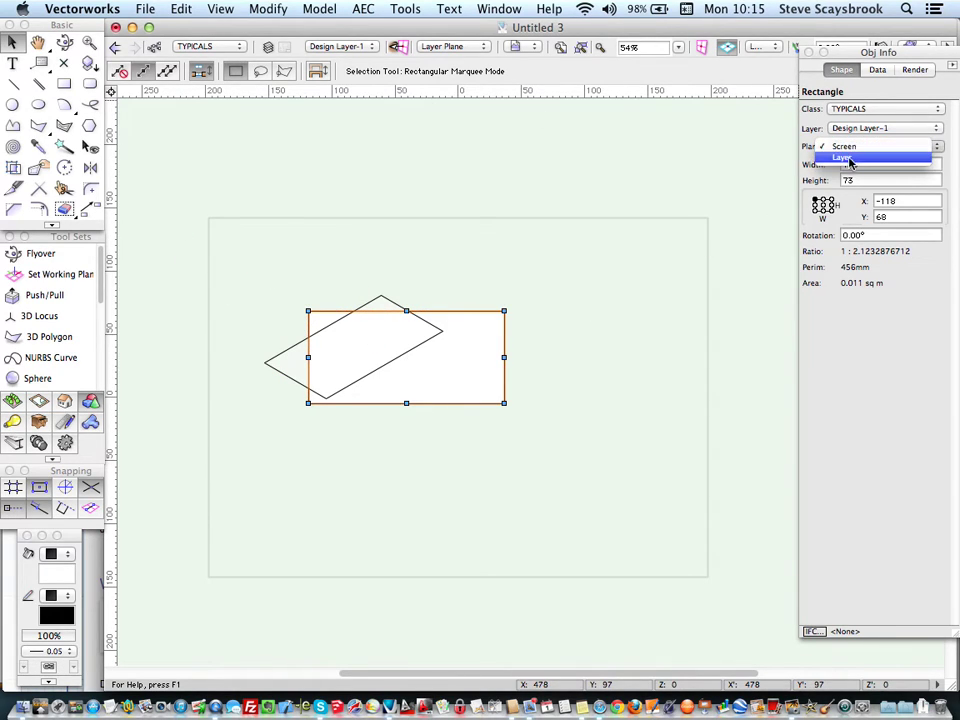
click(845, 158)
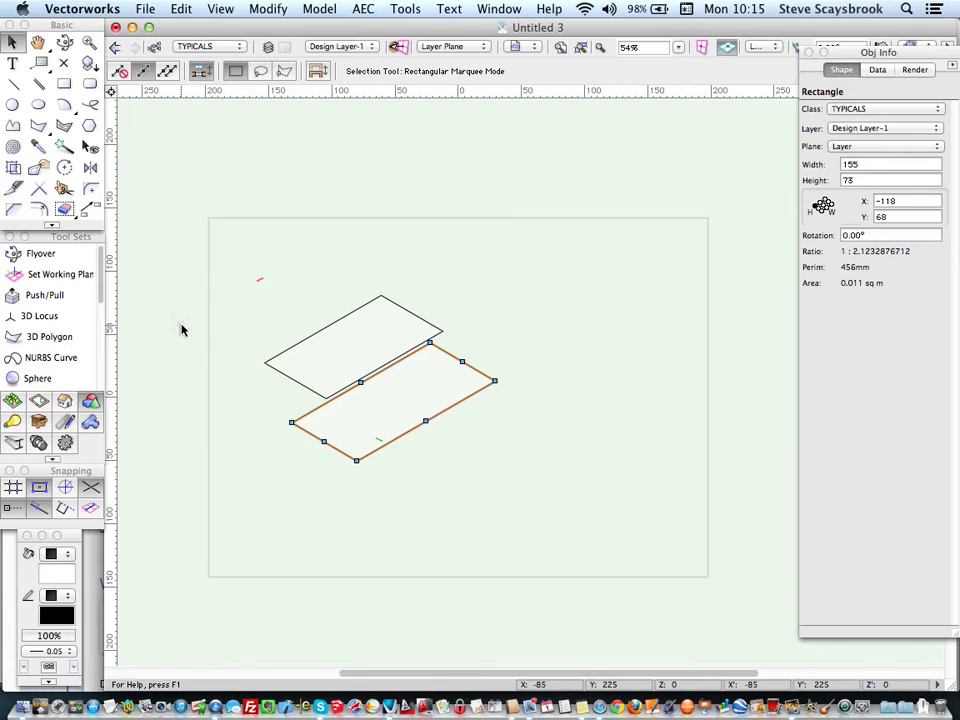